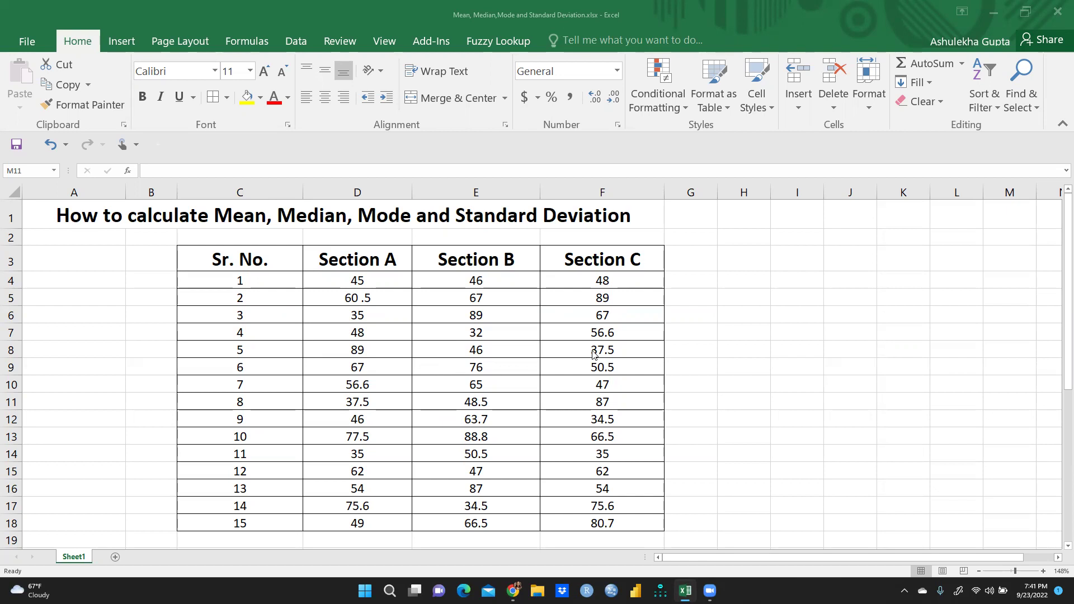
Step: Delete the pre-filled statistics in D20:F23, then select the Section A Mean cell D20
scroll(592, 353, "down", 3)
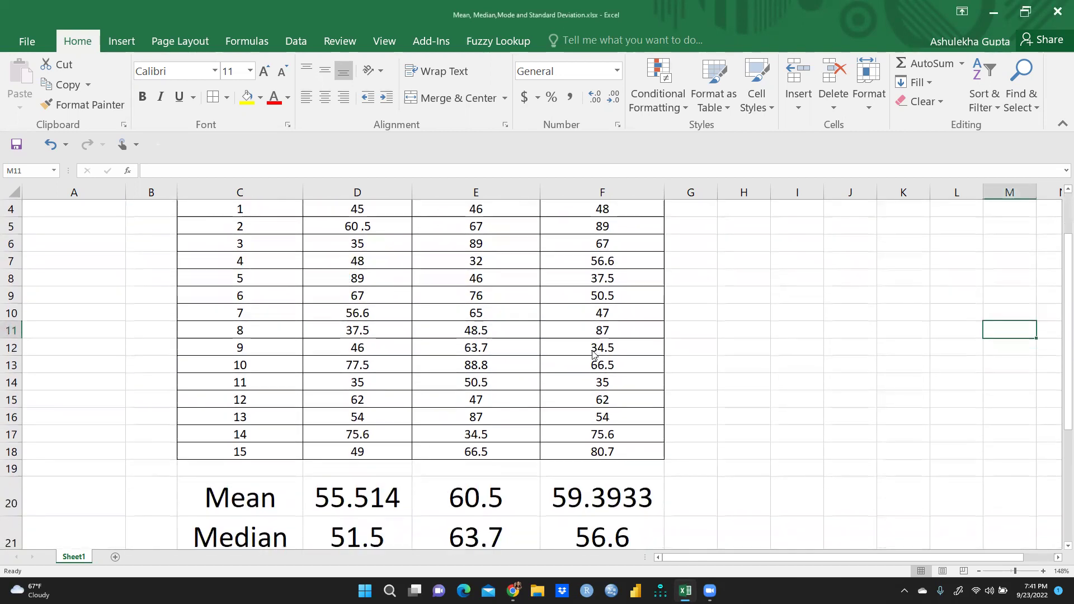
scroll(593, 354, "down", 2)
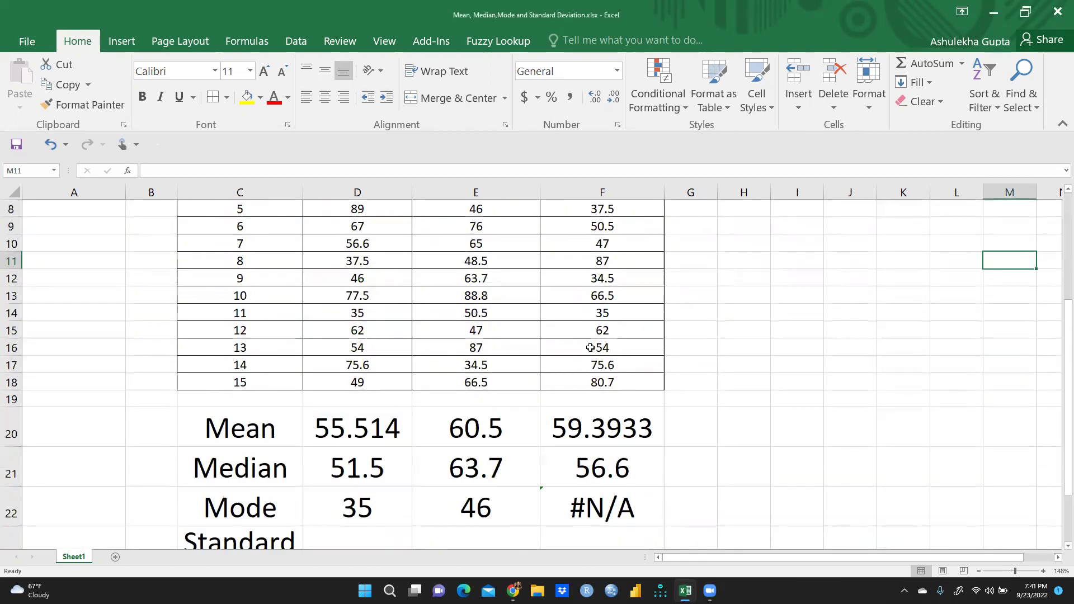
left_click_drag(391, 423, 616, 529)
key("Delete")
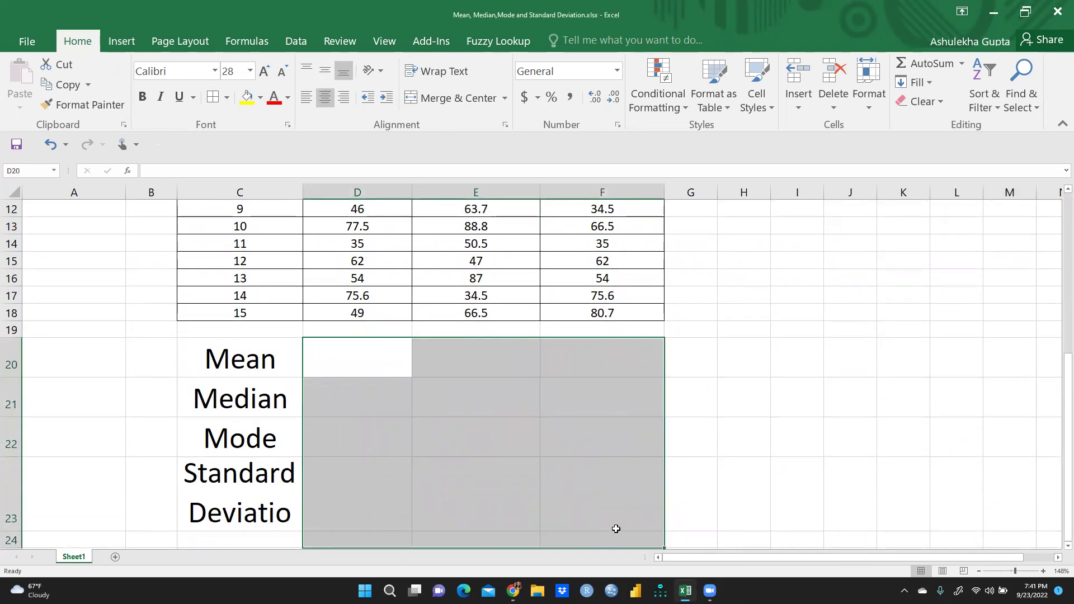
scroll(834, 359, "up", 1)
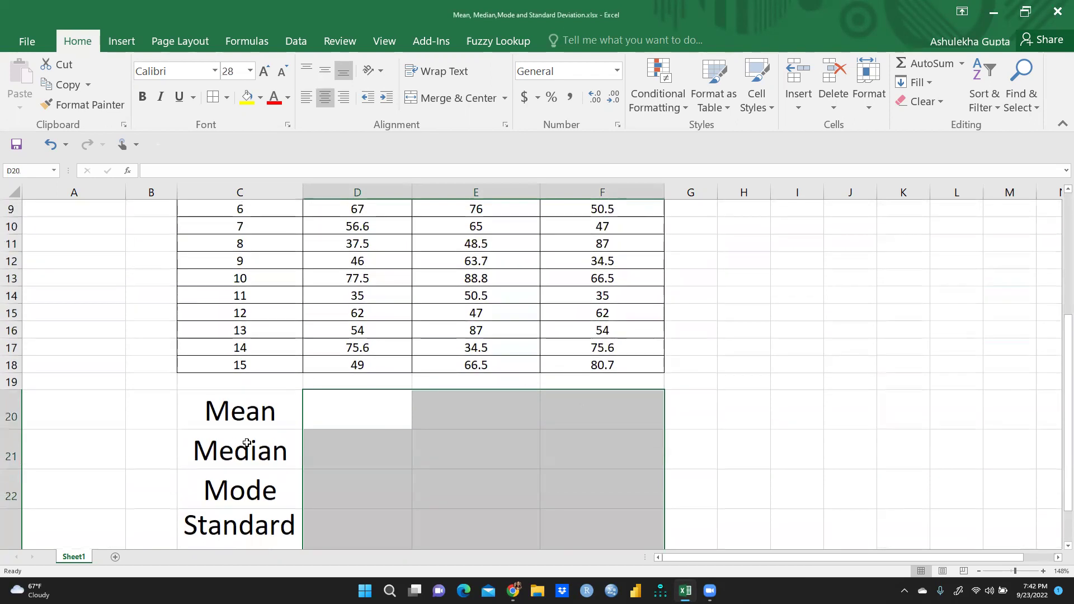
left_click(222, 412)
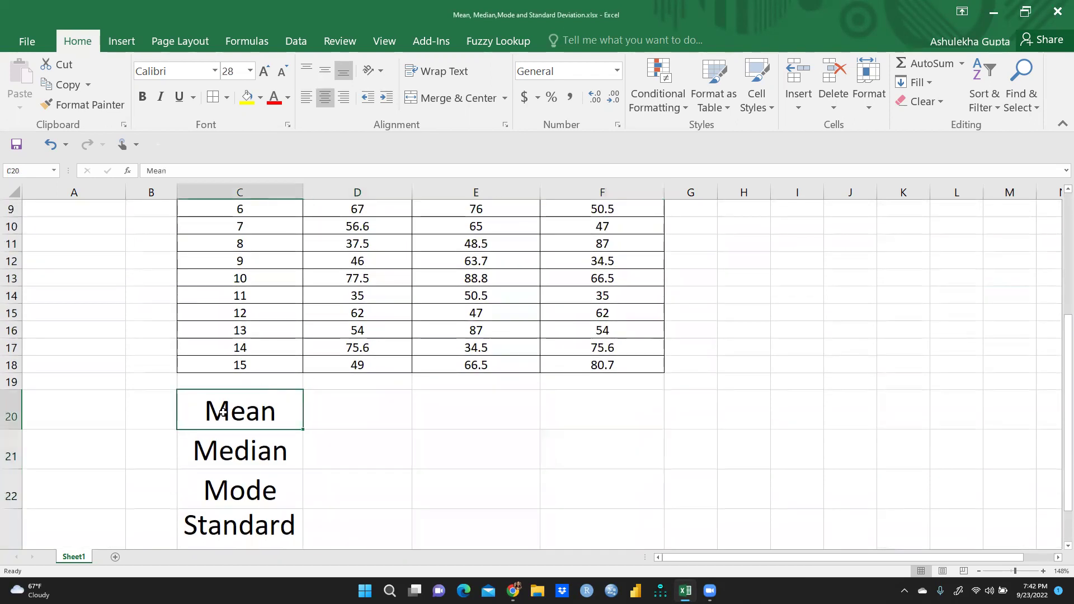
left_click(330, 408)
scroll(358, 420, "up", 3)
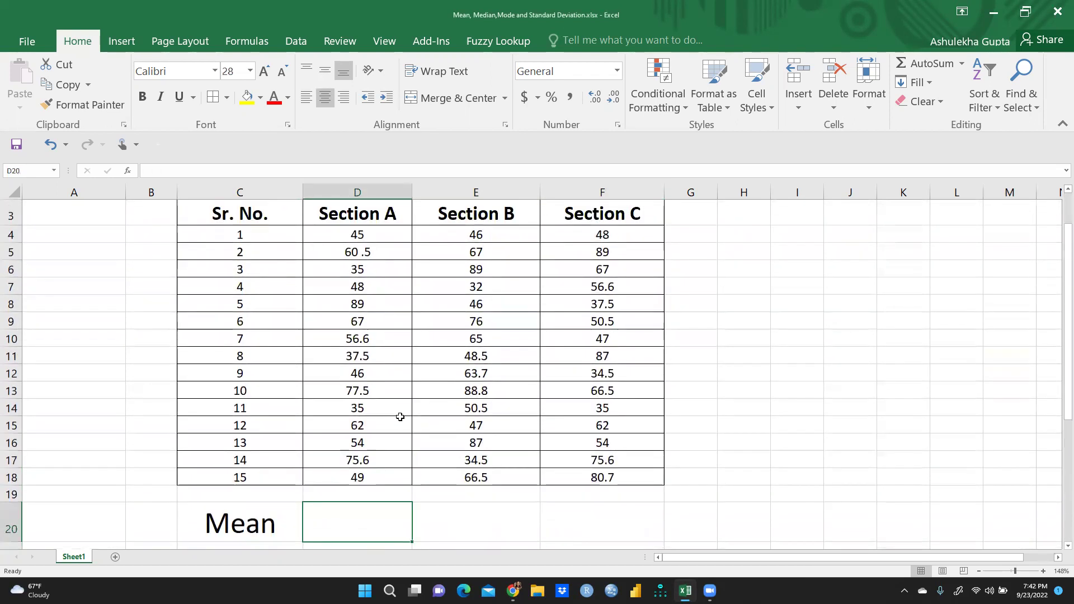
scroll(398, 412, "down", 2)
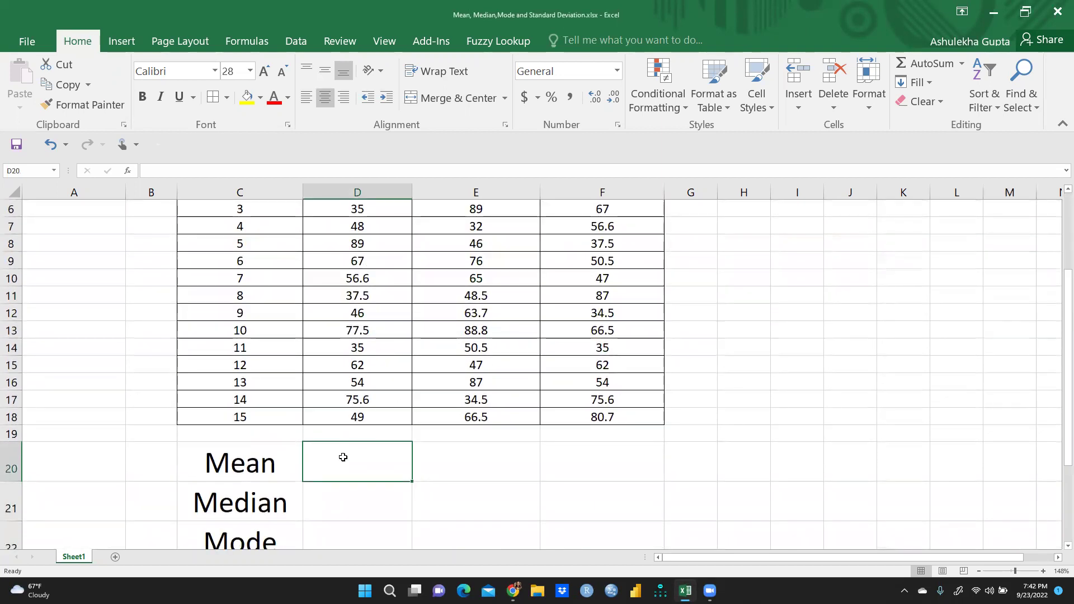
Step: Enter =AVERAGE(D4:D18) in D20 to get the Section A mean of 55.514
type("=")
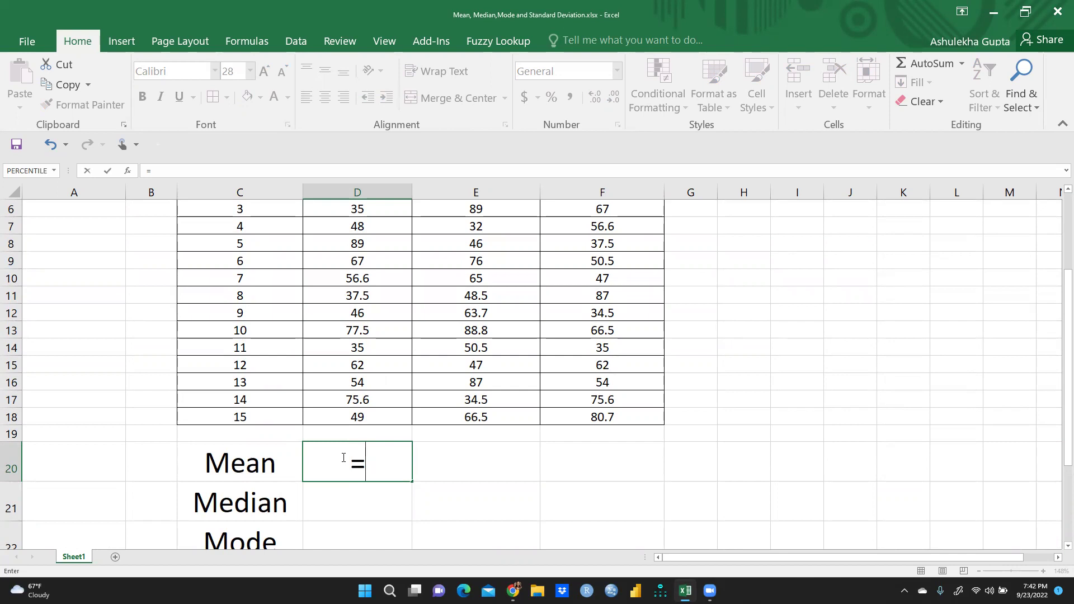
type("aver")
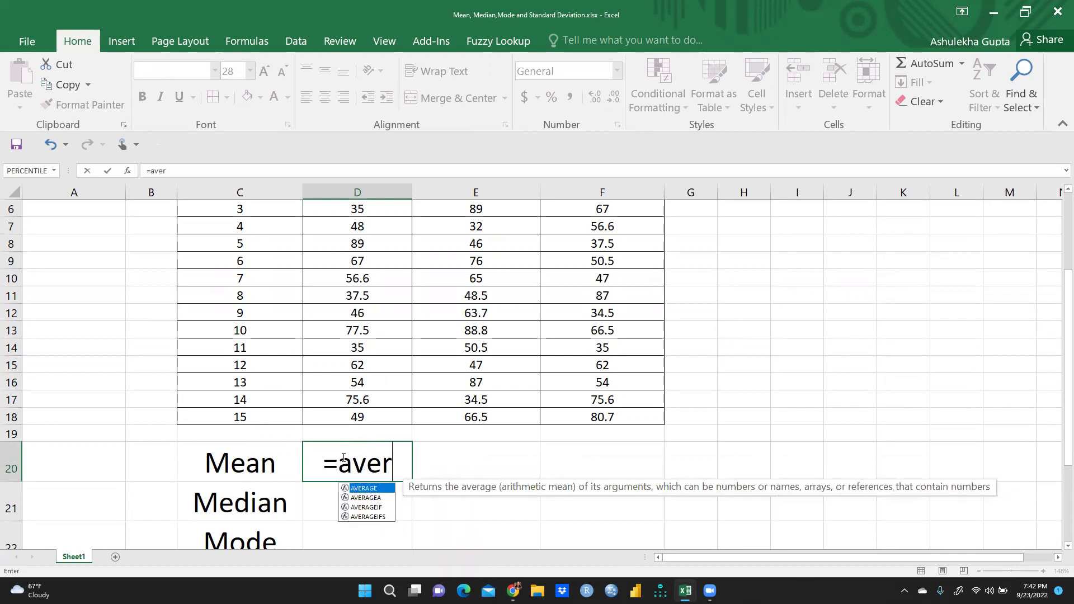
double_click(365, 489)
scroll(488, 448, "up", 2)
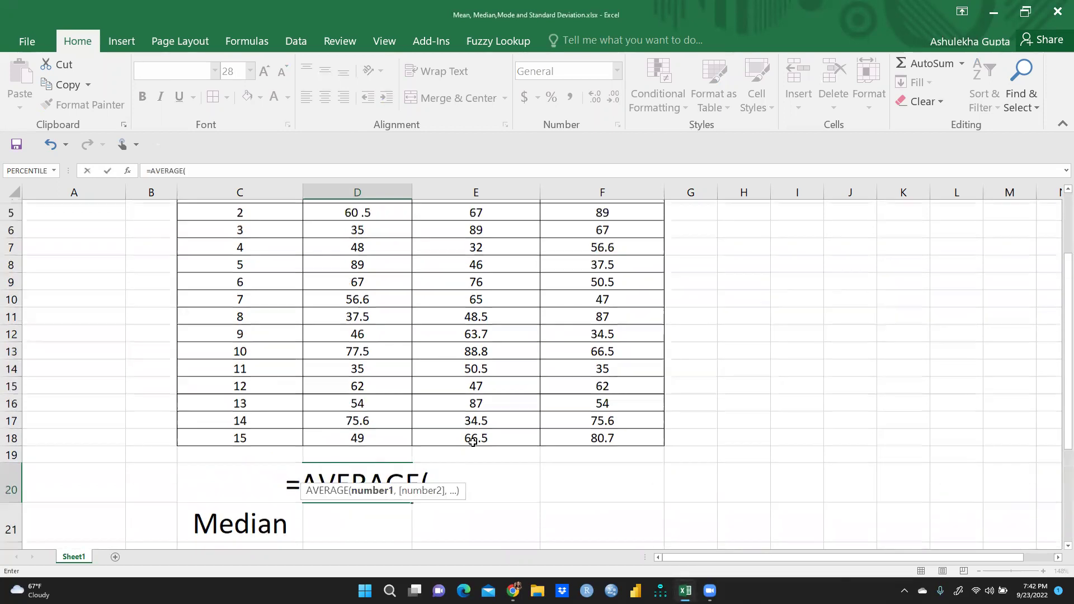
left_click_drag(365, 277, 392, 523)
scroll(470, 469, "down", 3)
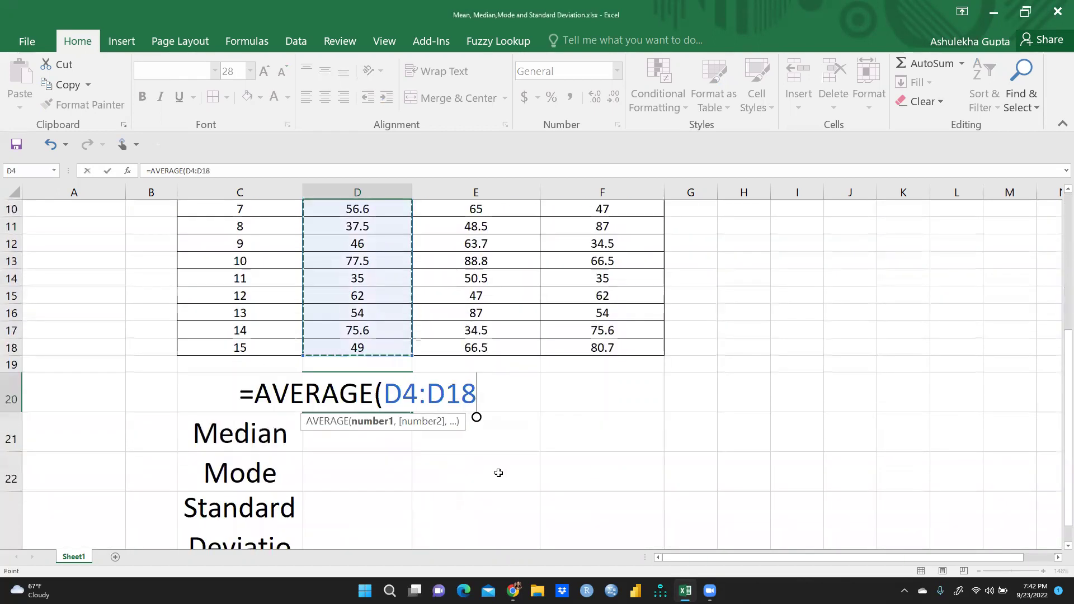
key("Return")
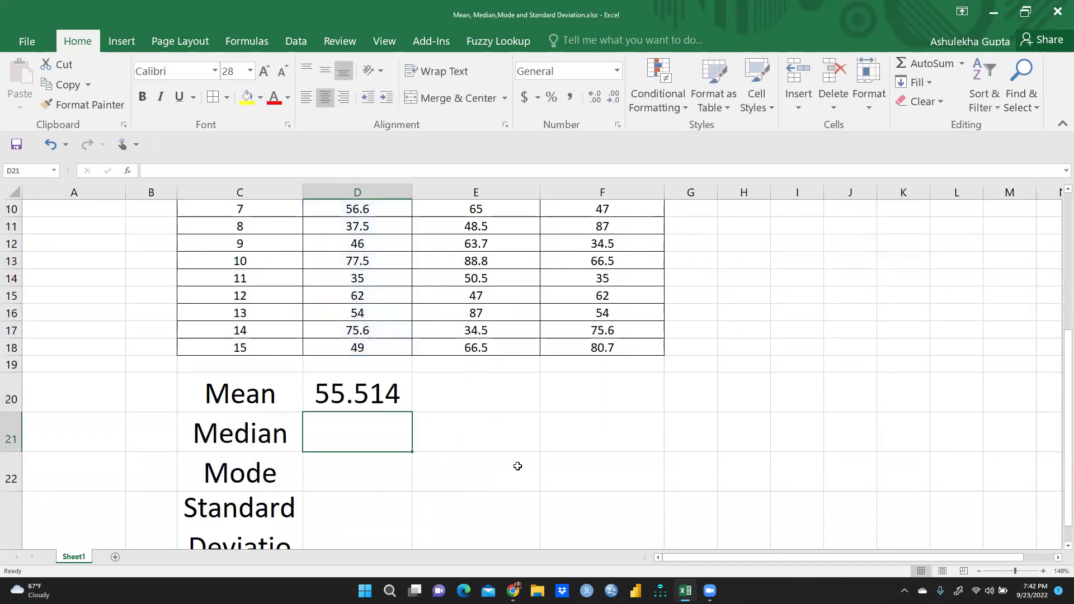
Step: Check that D20 holds the formula =AVERAGE(D4:D18) in the formula bar
left_click(342, 389)
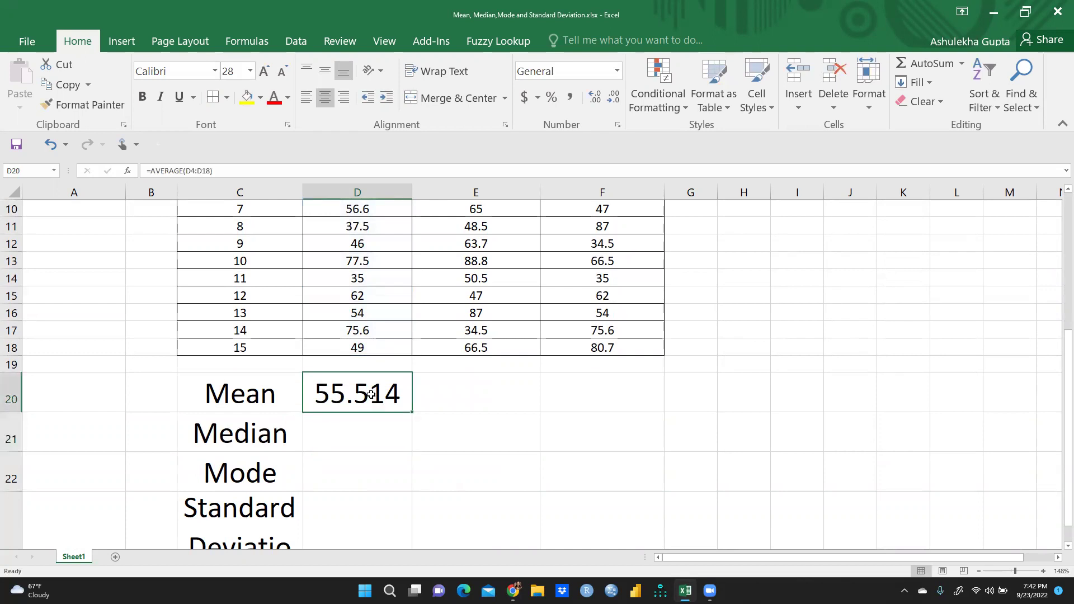
scroll(369, 252, "up", 2)
scroll(358, 227, "up", 1)
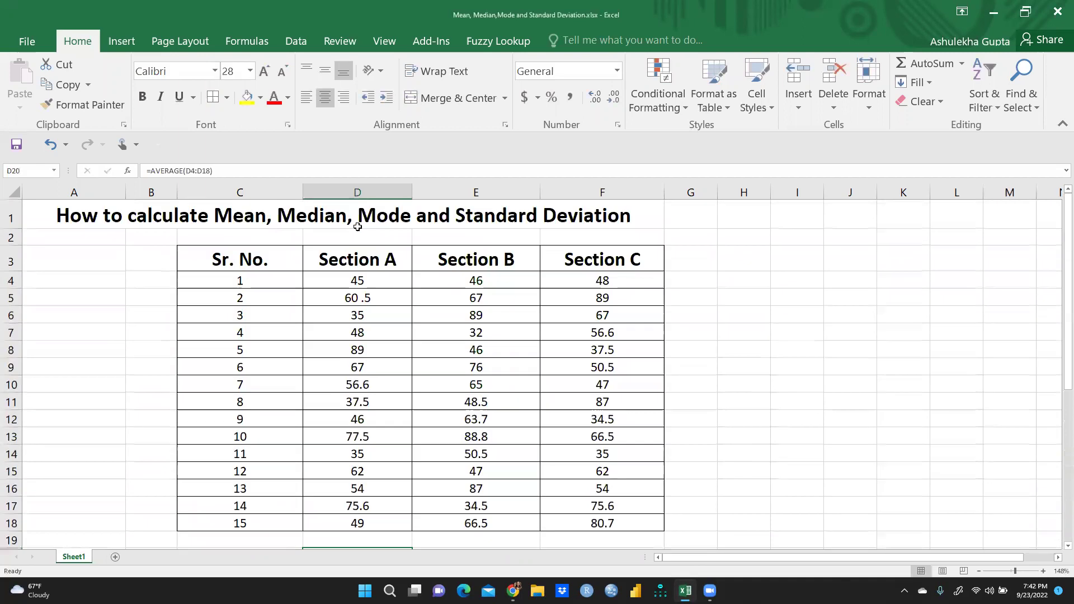
scroll(371, 481, "down", 1)
scroll(370, 488, "down", 2)
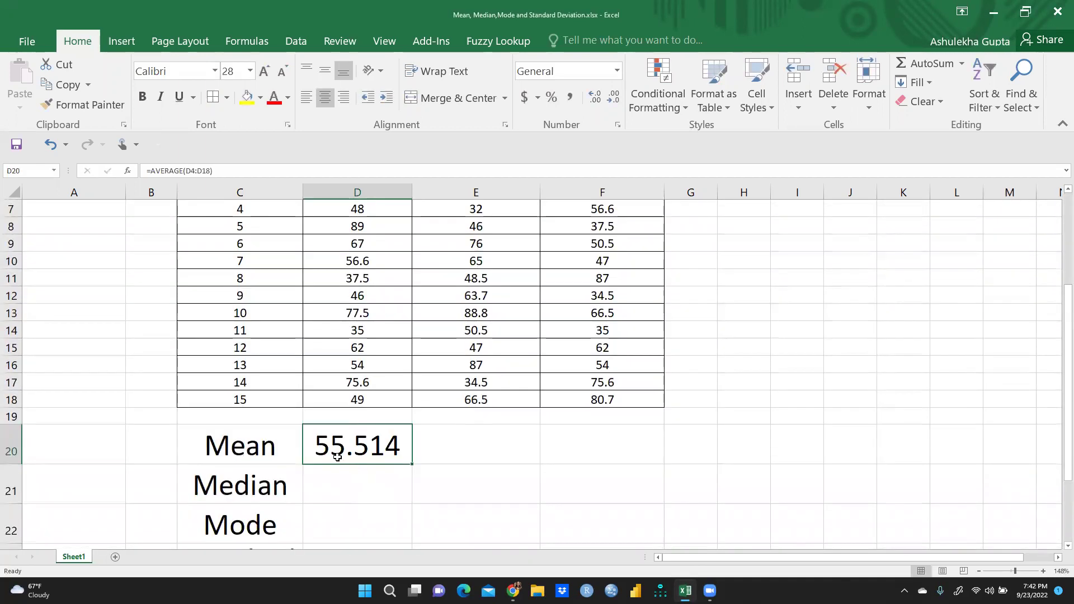
scroll(392, 385, "down", 2)
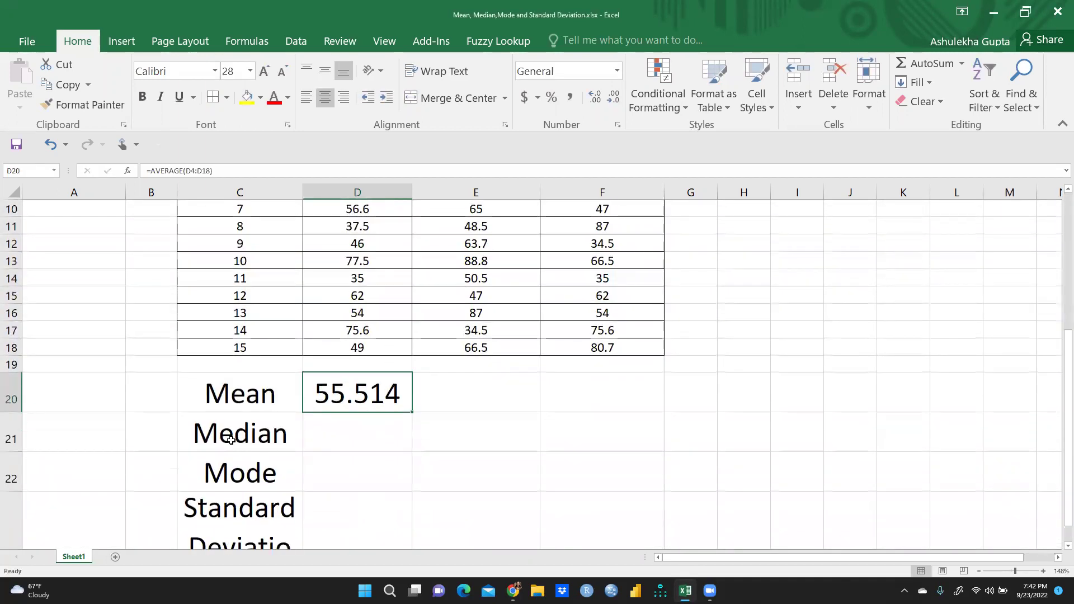
Step: Enter =MEDIAN(D4:D18) in D21, giving a Section A median of 51.5
left_click(349, 433)
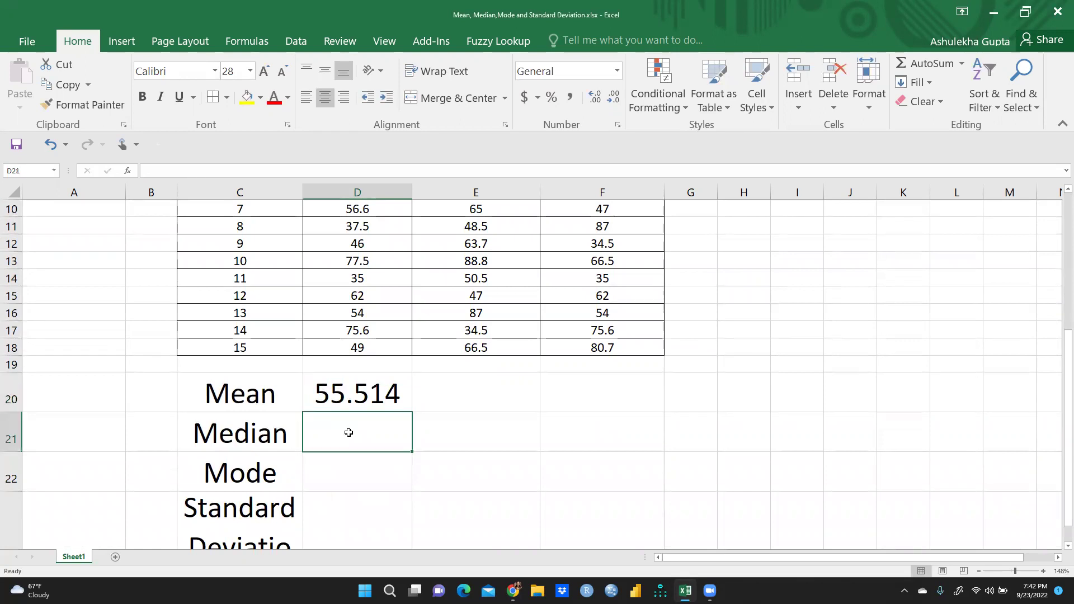
scroll(425, 363, "up", 2)
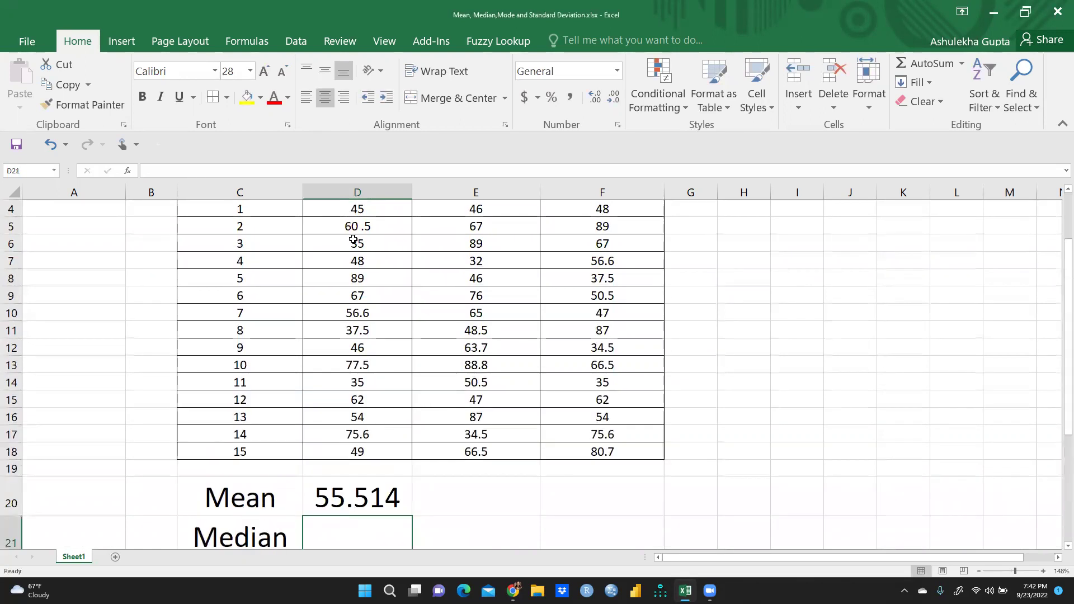
scroll(356, 269, "up", 1)
scroll(356, 293, "down", 3)
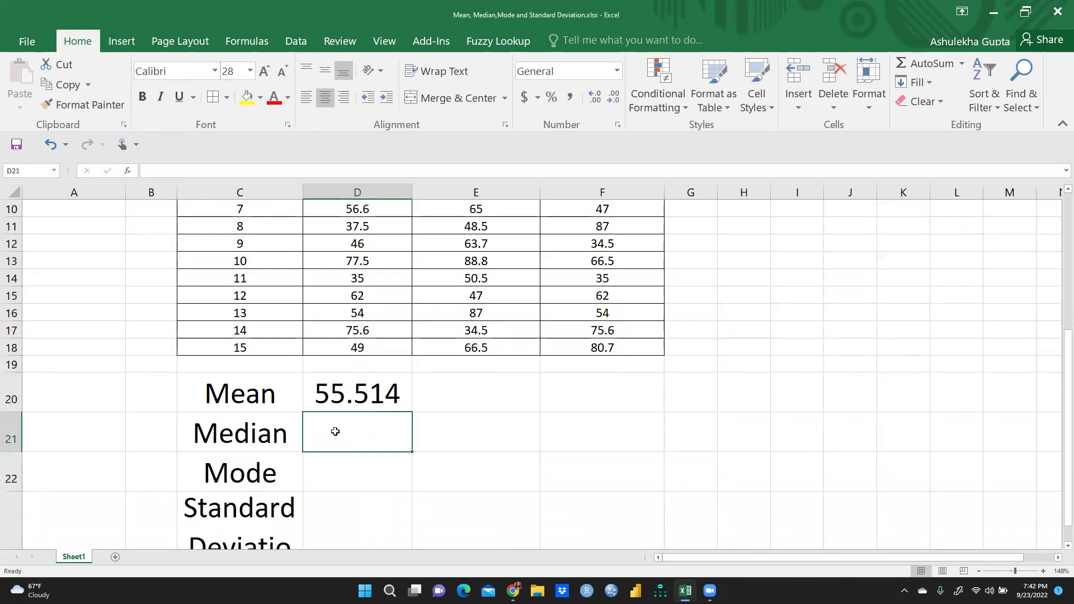
type("=")
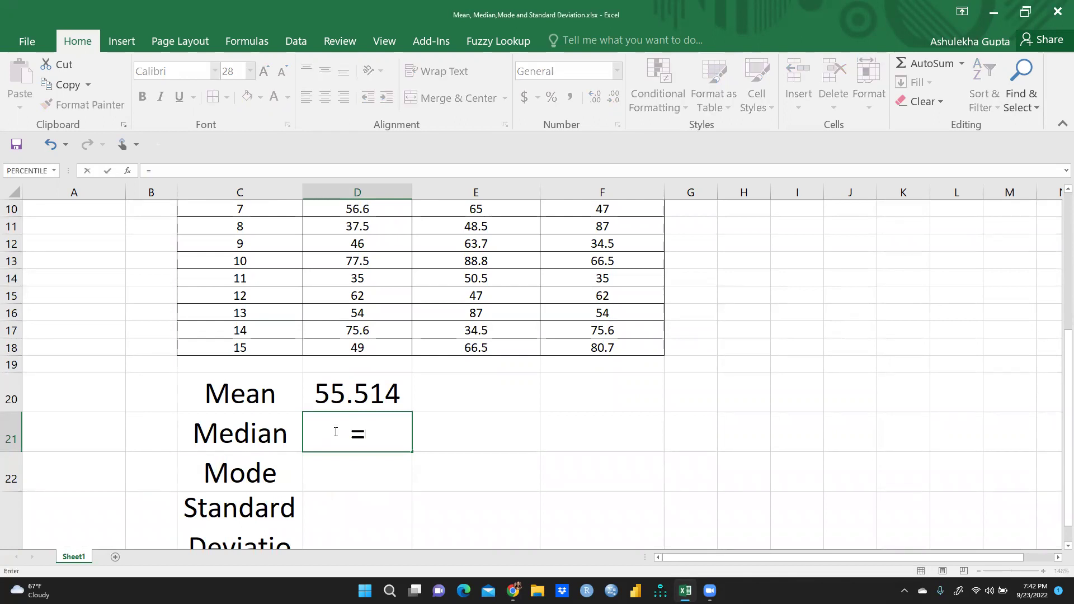
type("med")
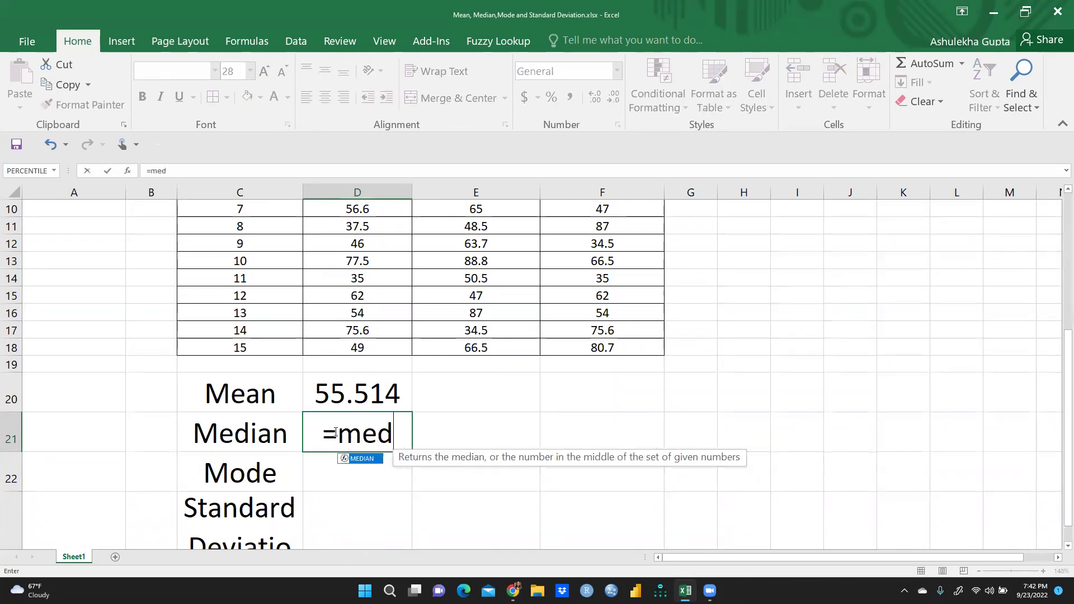
type("ia")
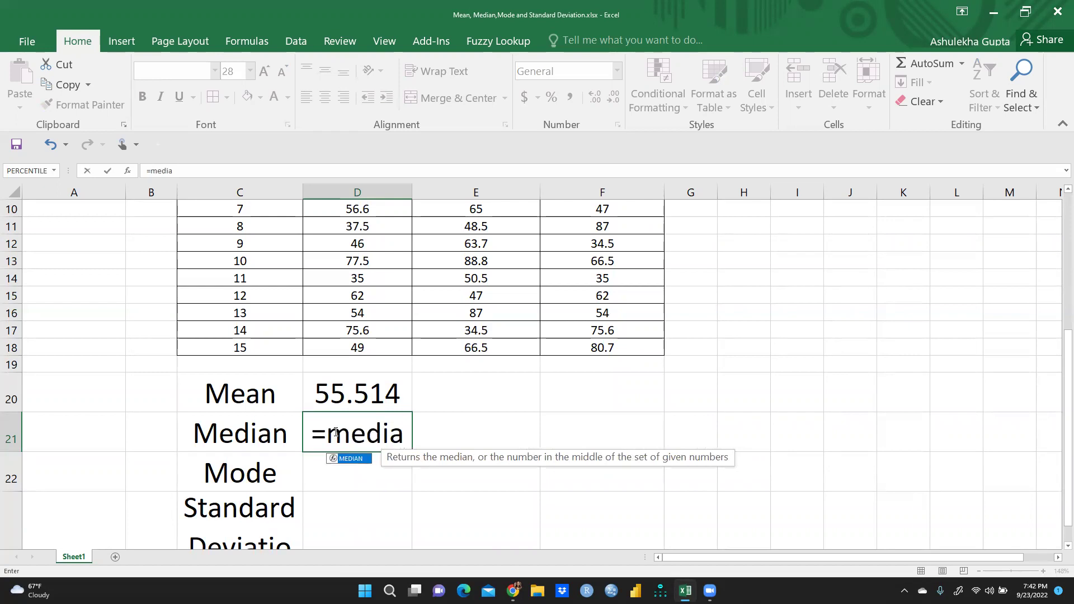
double_click(348, 459)
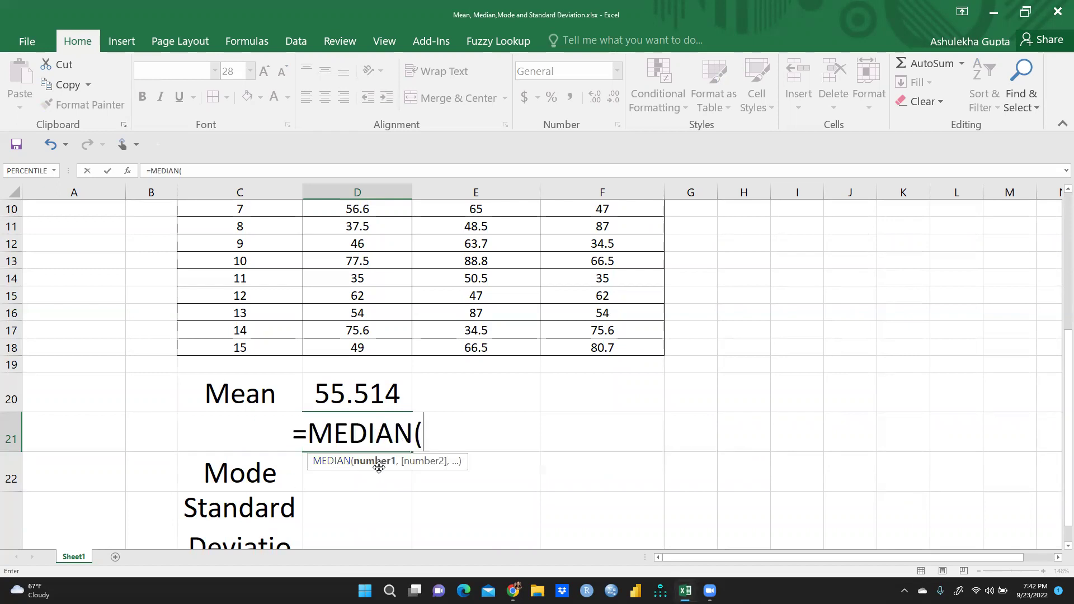
scroll(352, 420, "up", 1)
scroll(352, 419, "up", 3)
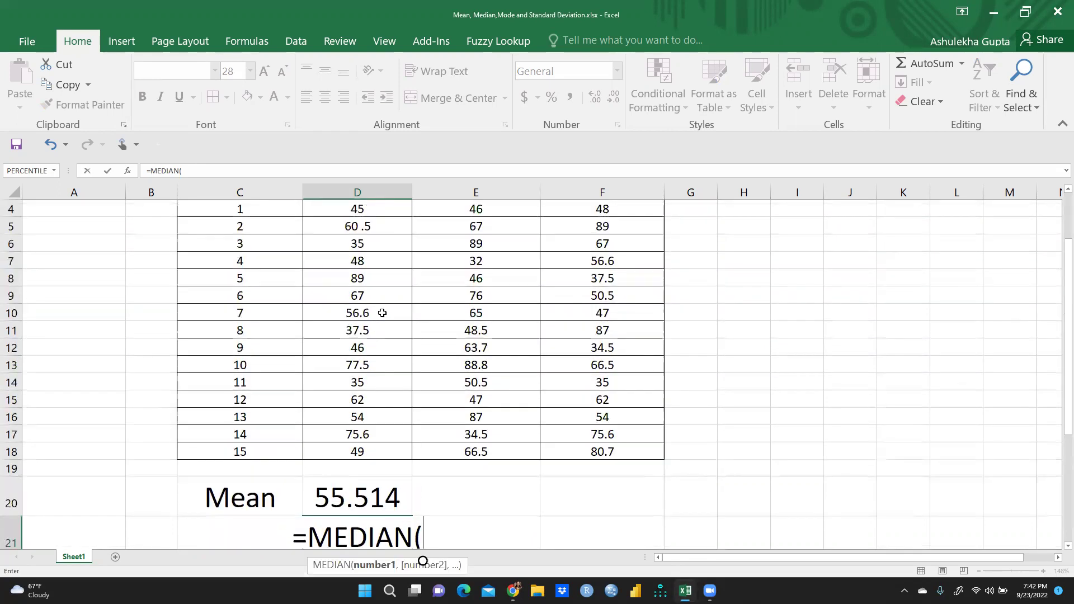
left_click(353, 278)
left_click_drag(353, 278, 357, 523)
scroll(450, 484, "down", 2)
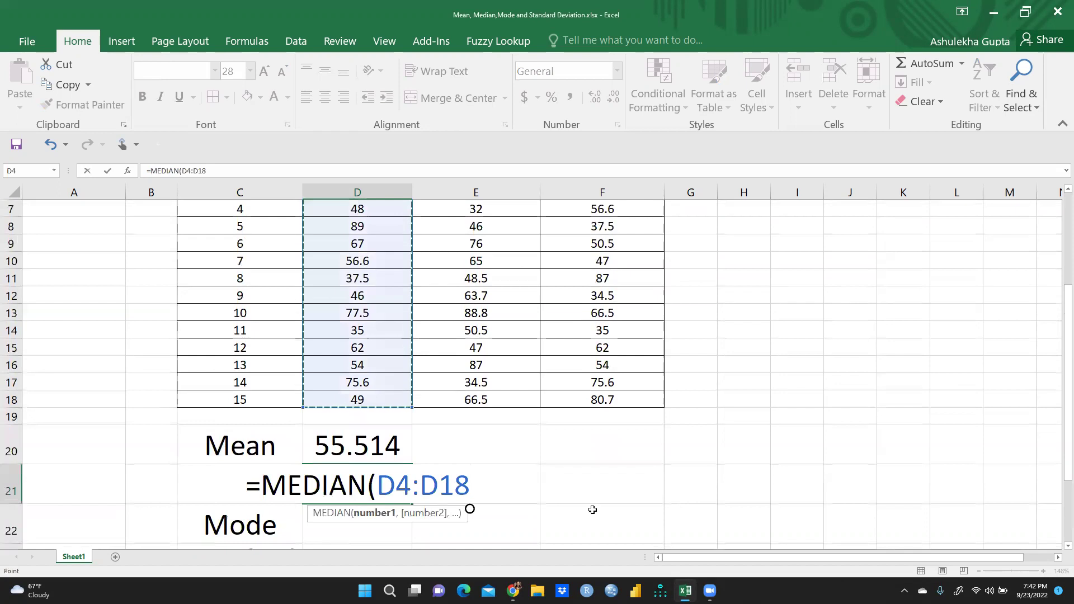
key("Return")
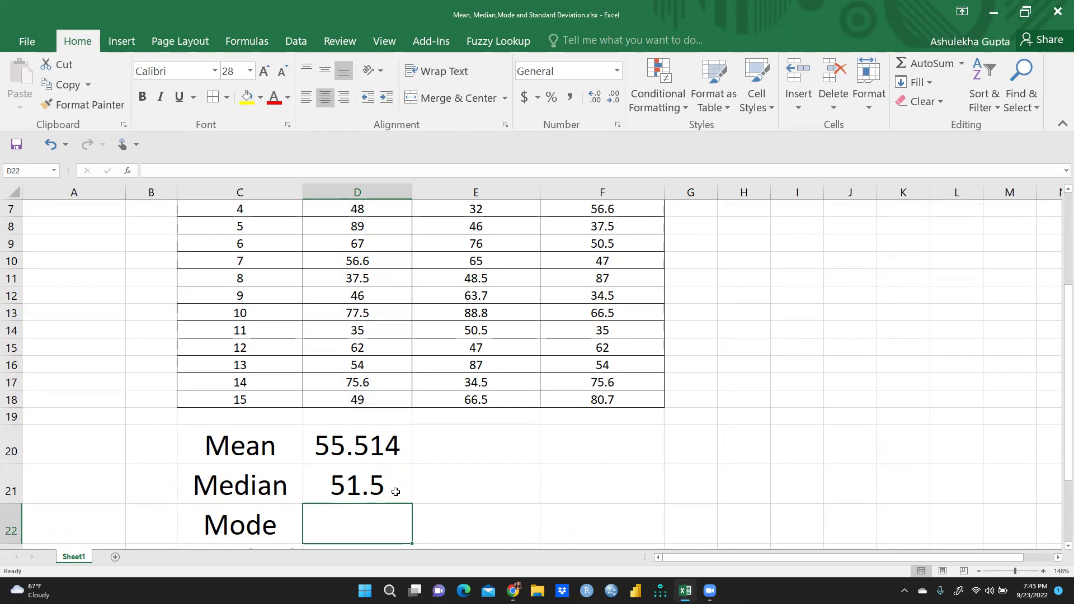
scroll(358, 463, "down", 1)
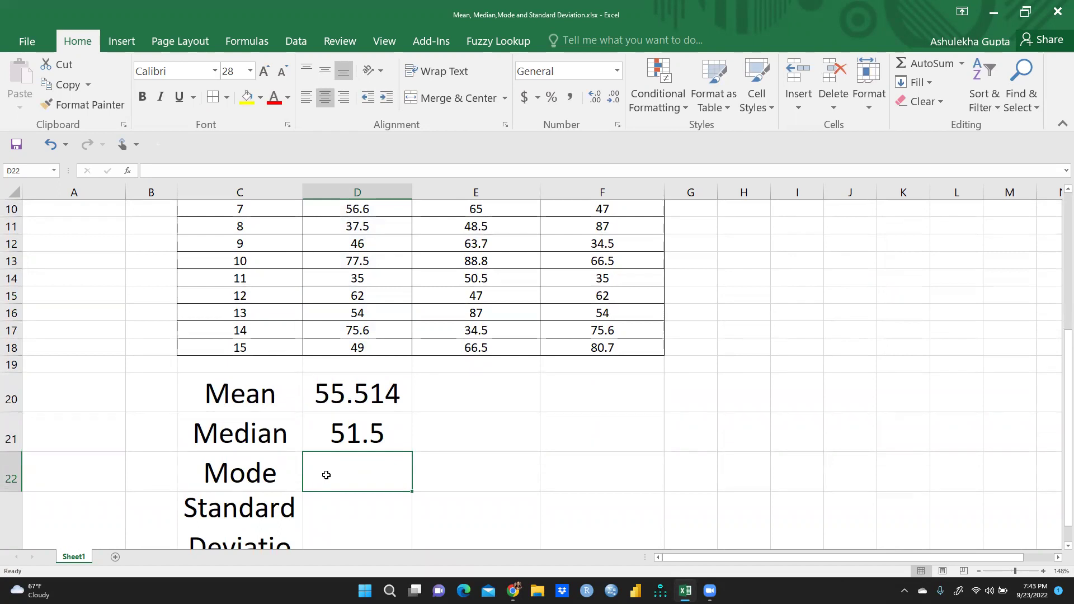
Step: Enter =MODE(D4:D18) in D22, giving a Section A mode of 35
type("=")
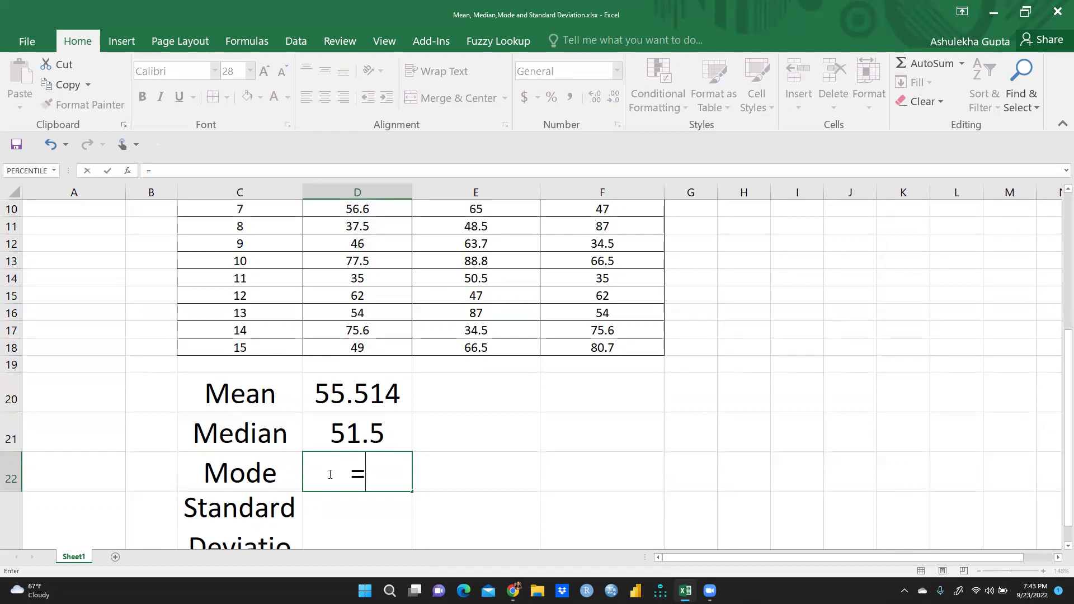
type("mode")
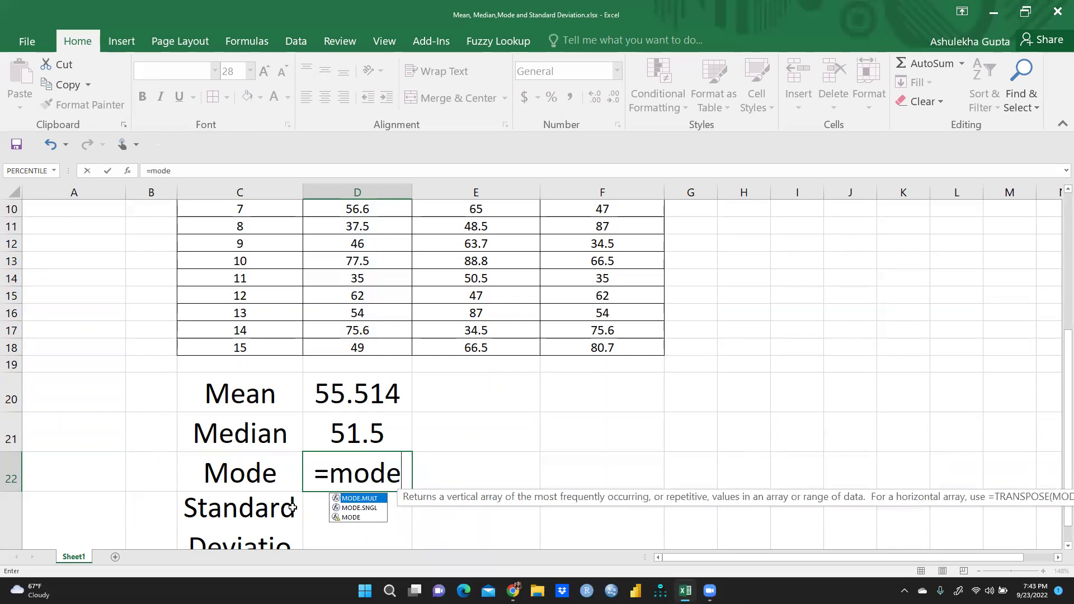
double_click(350, 517)
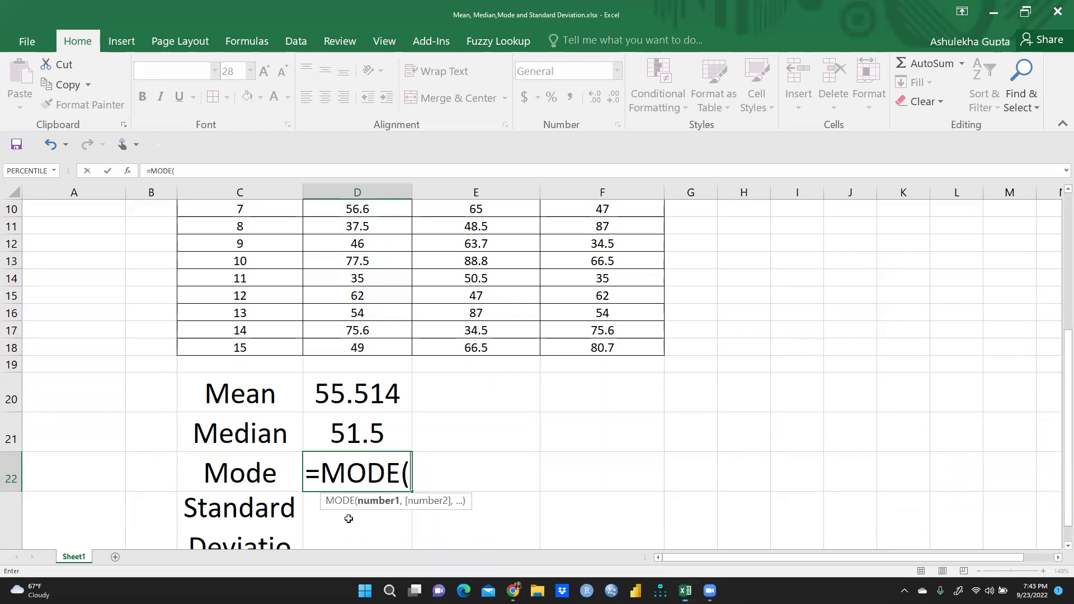
scroll(427, 363, "up", 2)
scroll(426, 363, "up", 1)
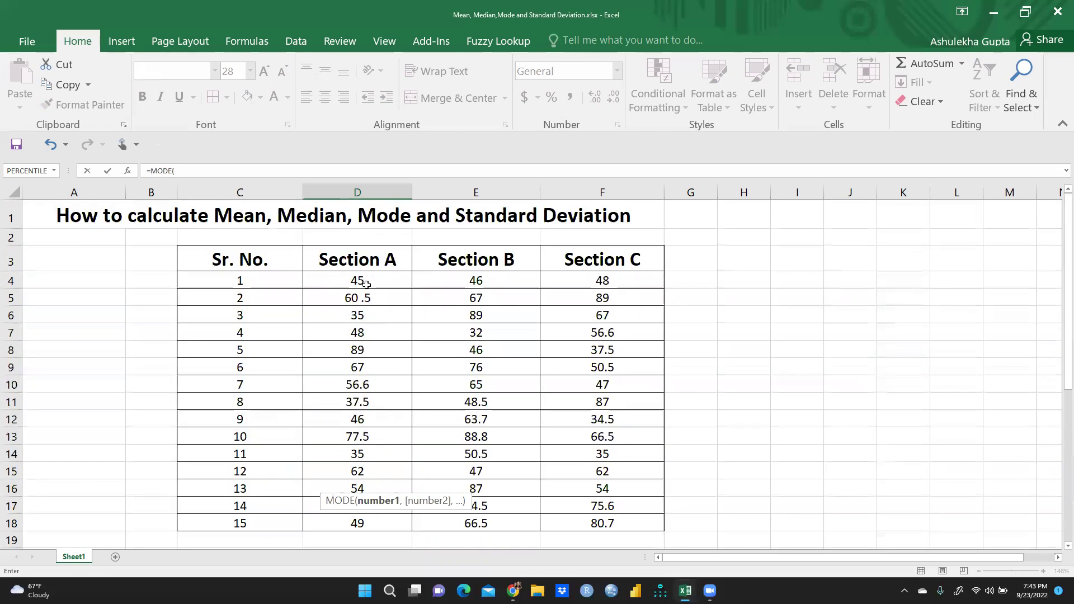
left_click_drag(364, 281, 356, 522)
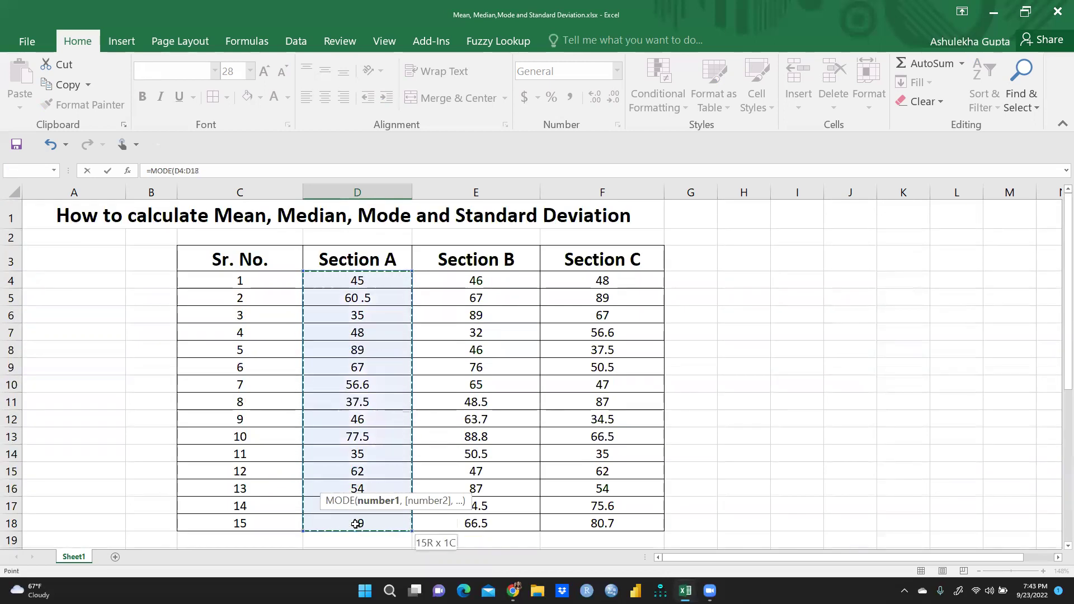
scroll(404, 427, "down", 2)
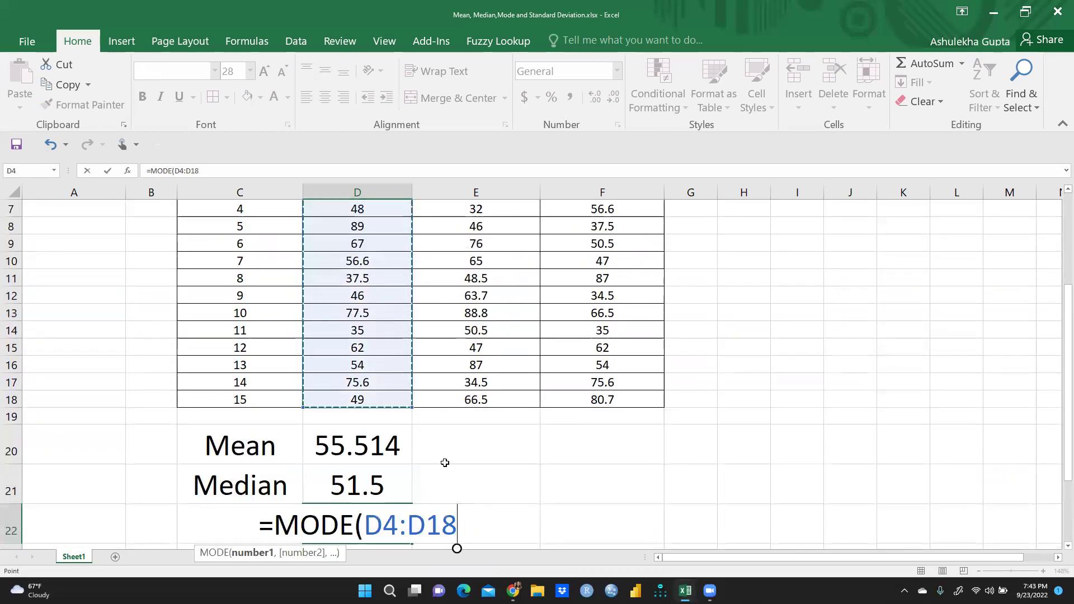
key("Return")
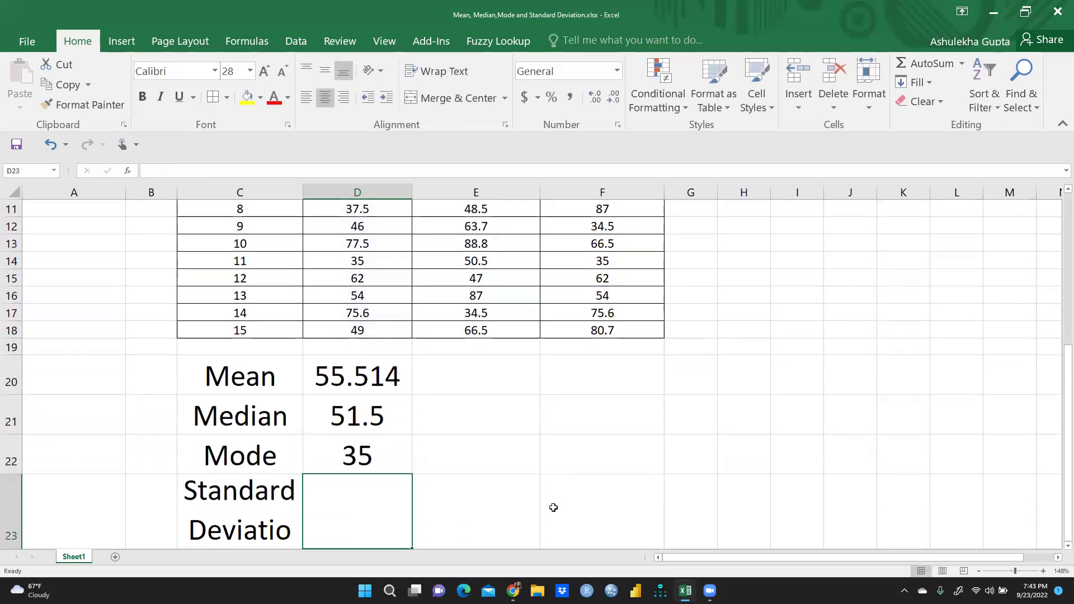
Step: Verify the Mode formula and confirm the score 35 appears in both D14 and D6
left_click(369, 456)
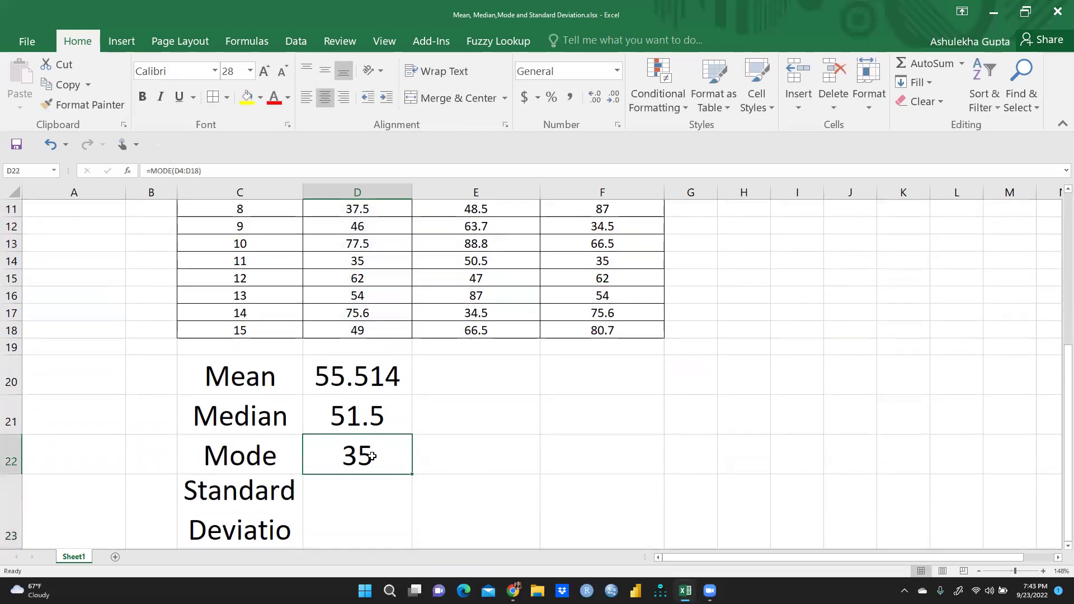
scroll(391, 343, "up", 1)
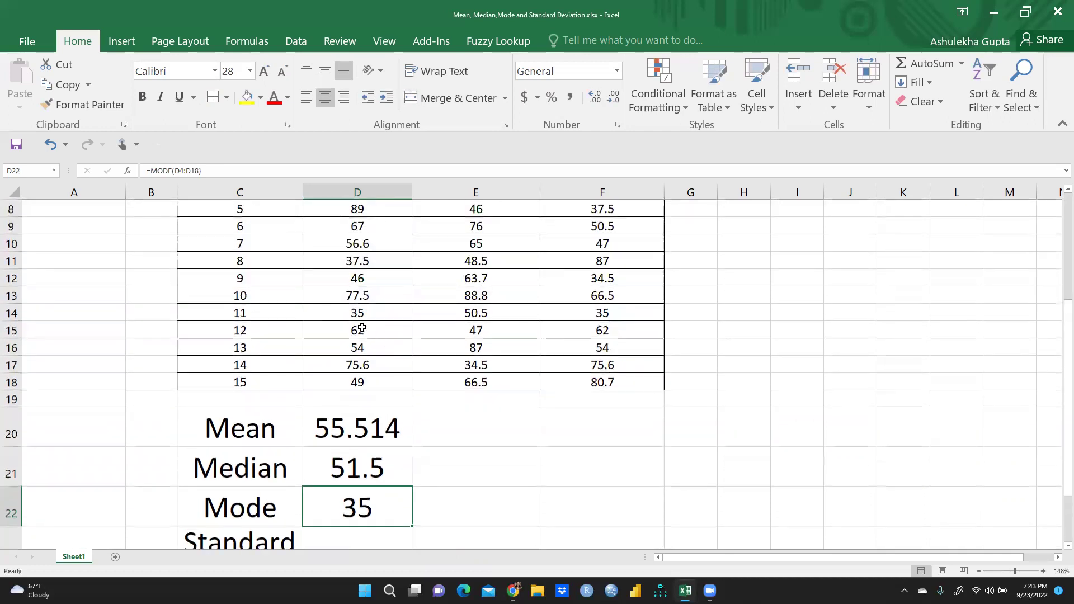
left_click(360, 310)
scroll(405, 322, "up", 2)
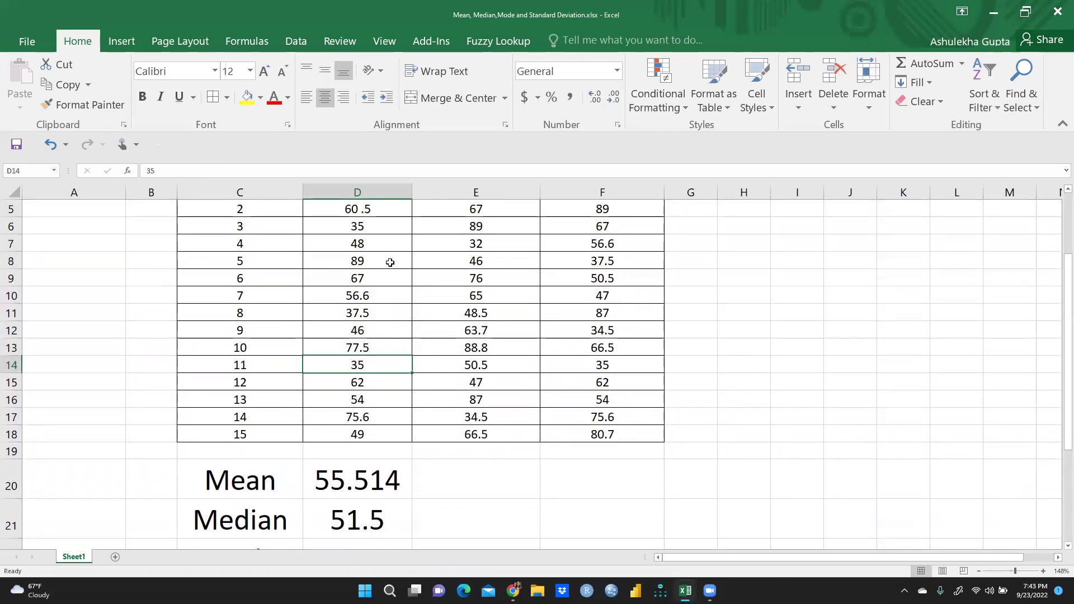
left_click(358, 285)
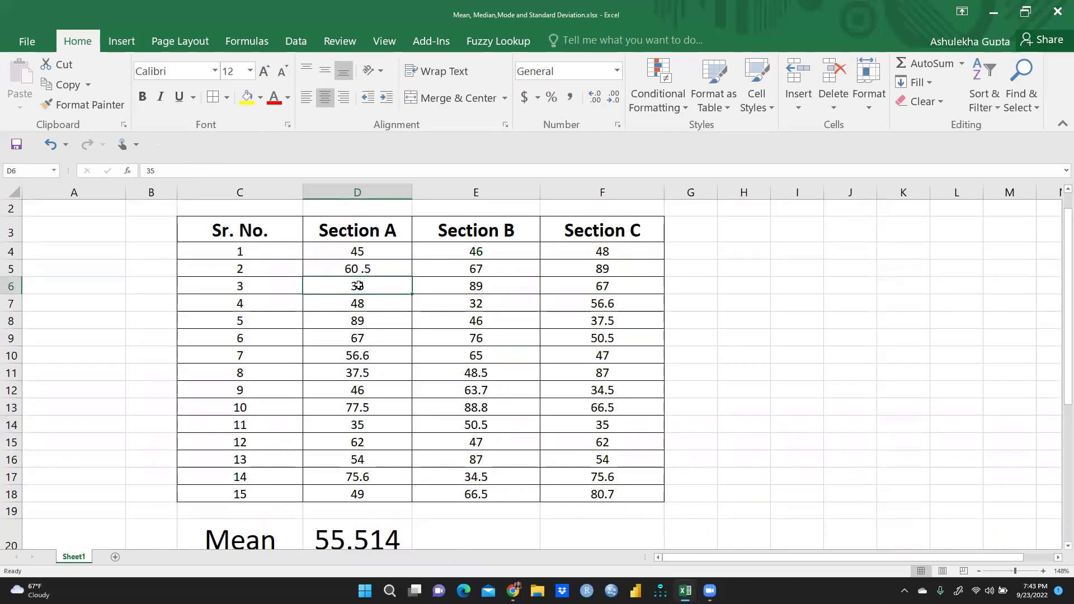
left_click(351, 428)
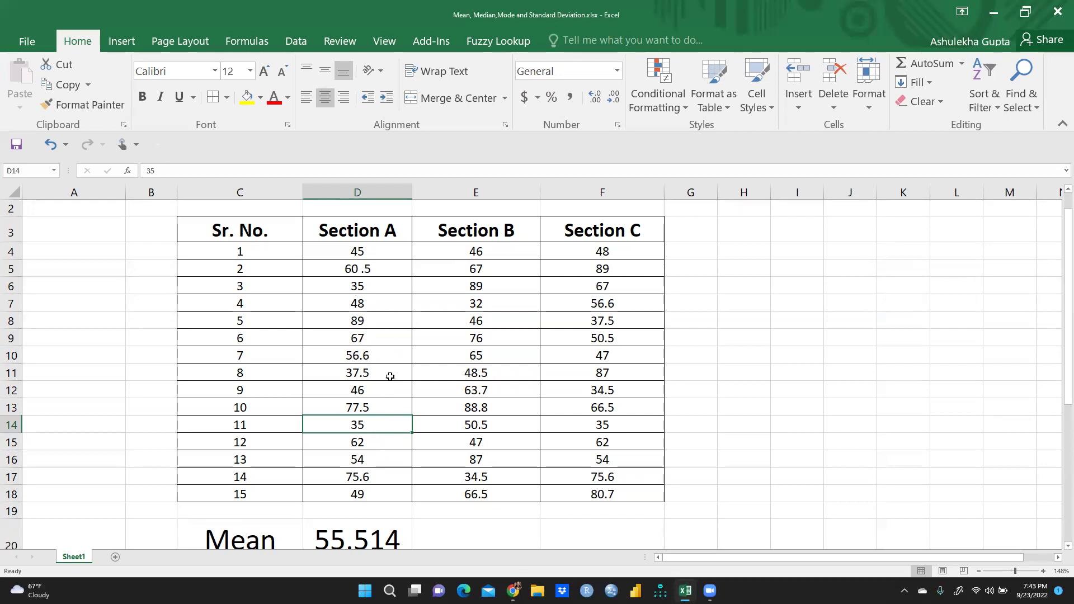
scroll(390, 376, "down", 2)
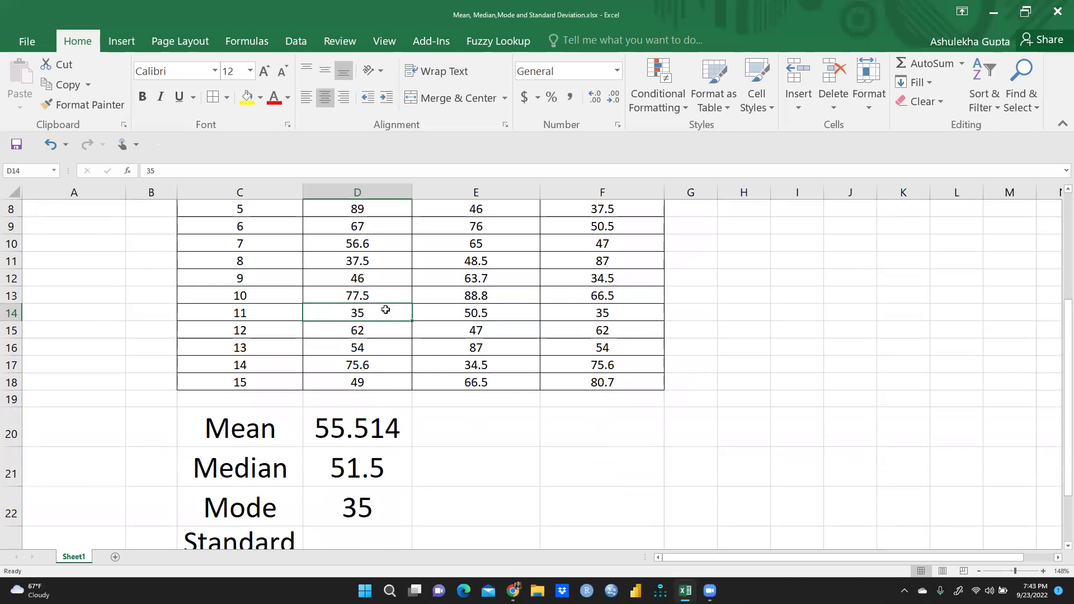
scroll(385, 310, "down", 1)
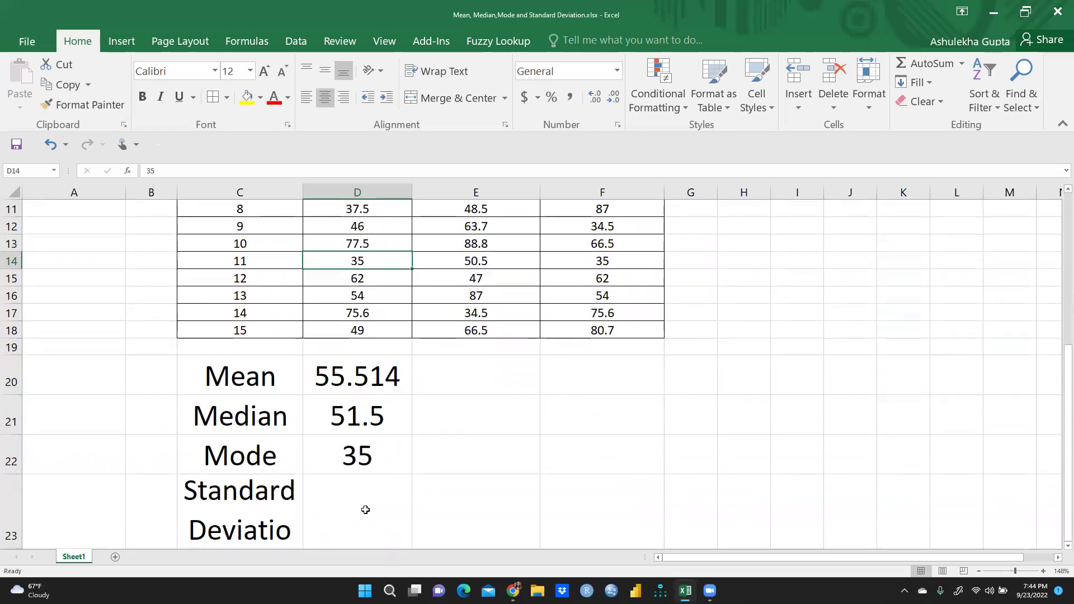
Step: Widen column C to fit 'Standard Deviation' and enter =STDEVA(D4:D18) in D23, giving 21.594
left_click(346, 514)
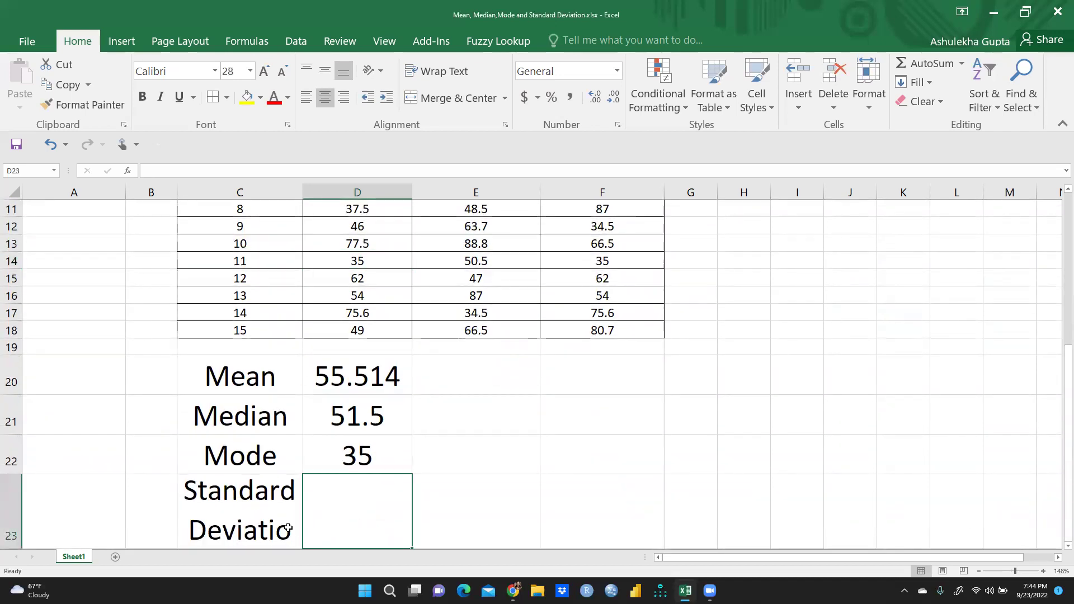
left_click_drag(306, 188, 313, 187)
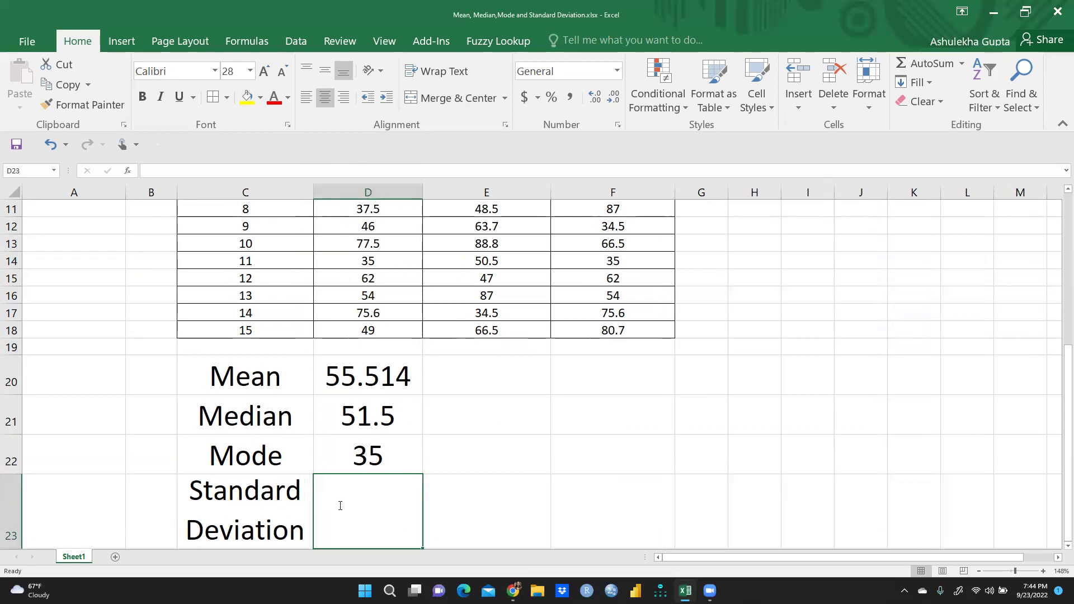
type("=")
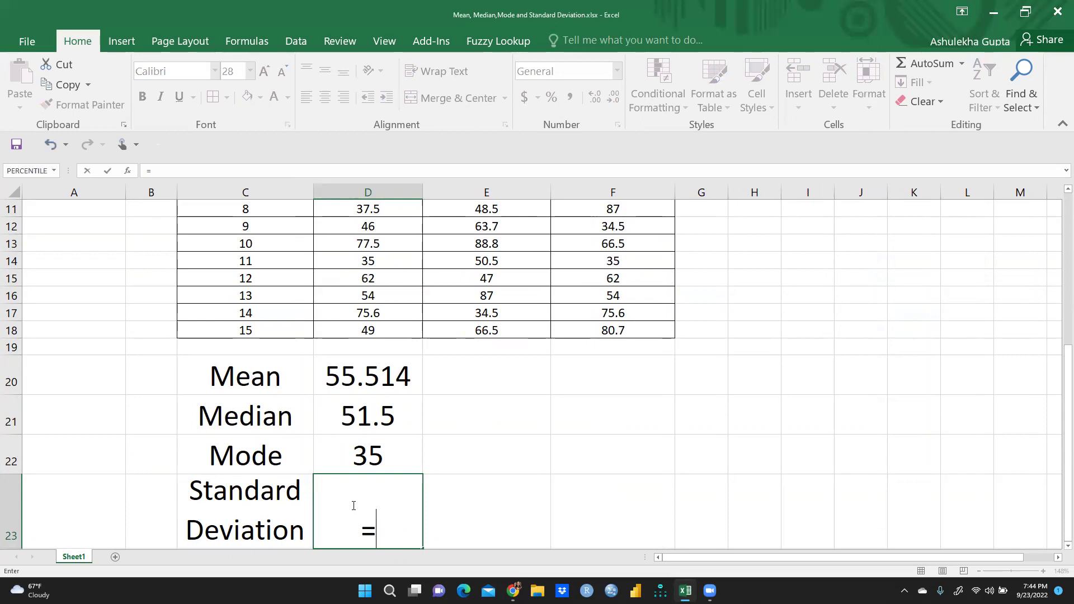
type("sr")
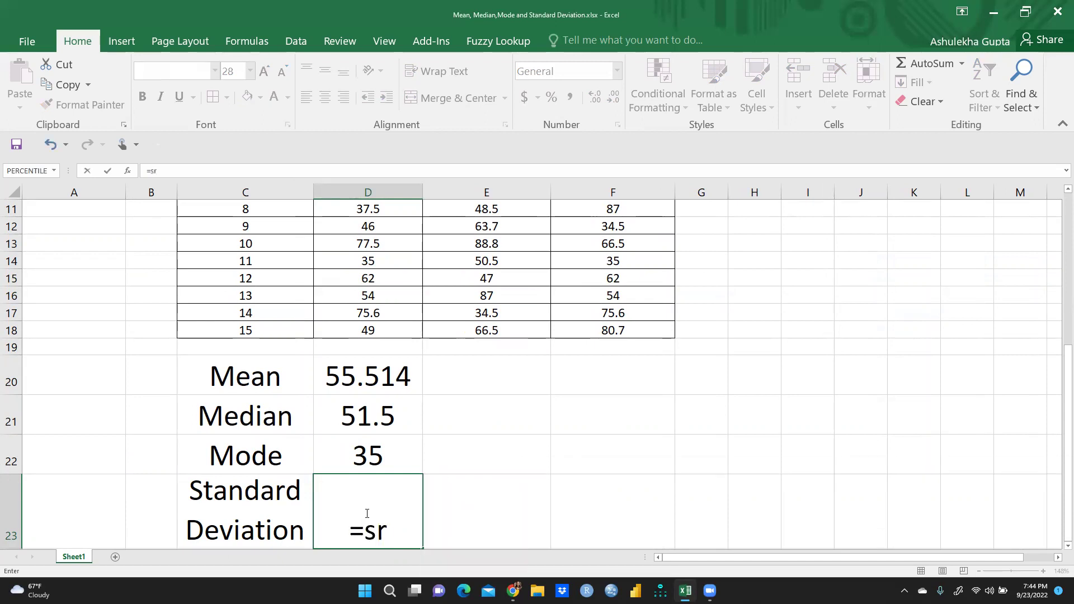
key("BackSpace")
type("td")
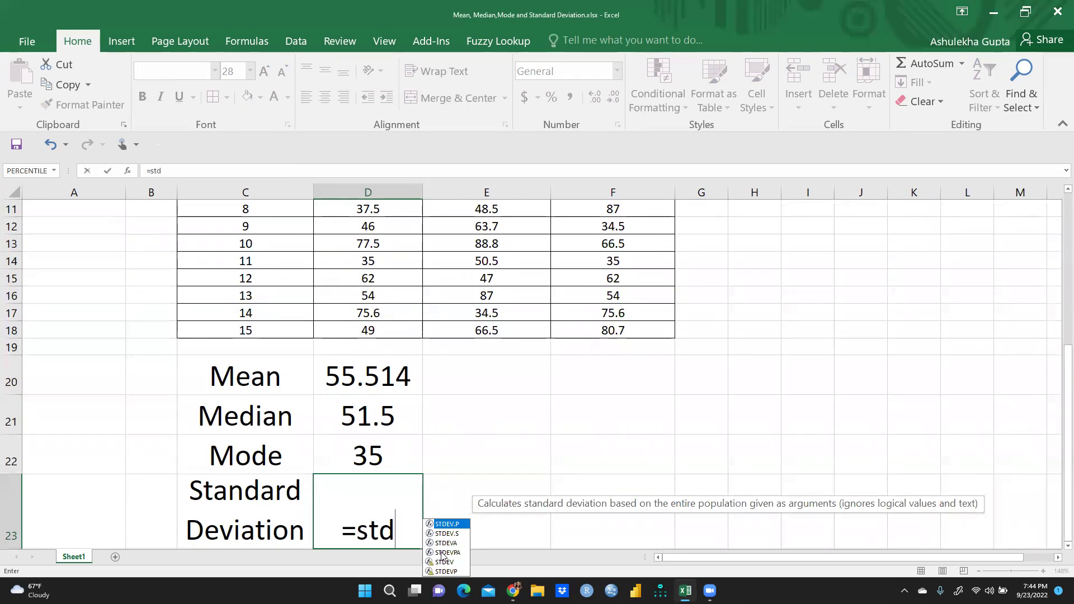
left_click(454, 543)
double_click(454, 542)
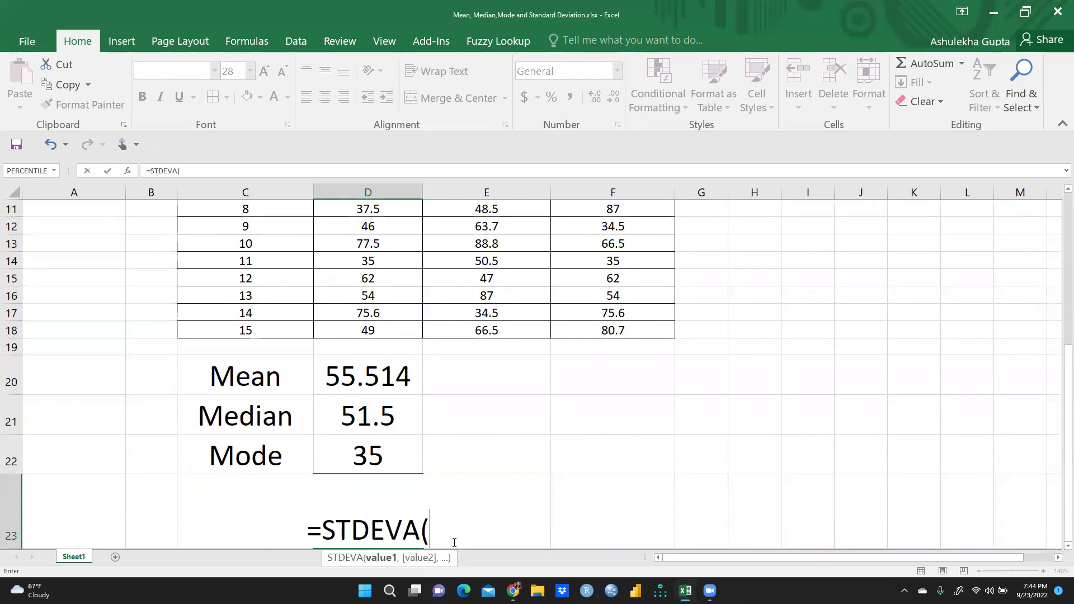
scroll(518, 467, "up", 2)
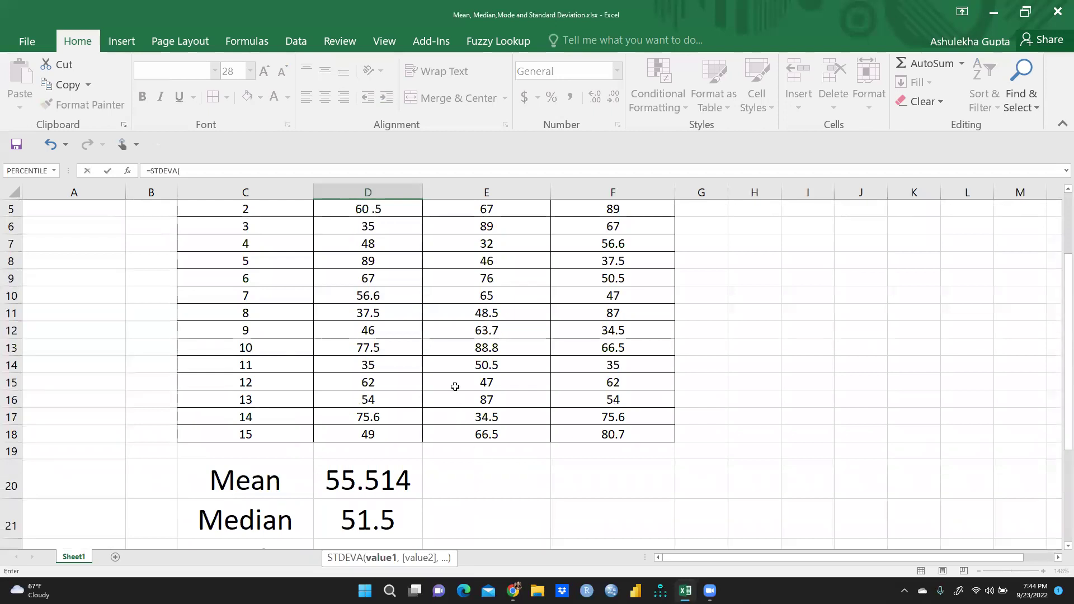
scroll(430, 381, "up", 2)
left_click_drag(373, 278, 362, 522)
scroll(495, 459, "down", 3)
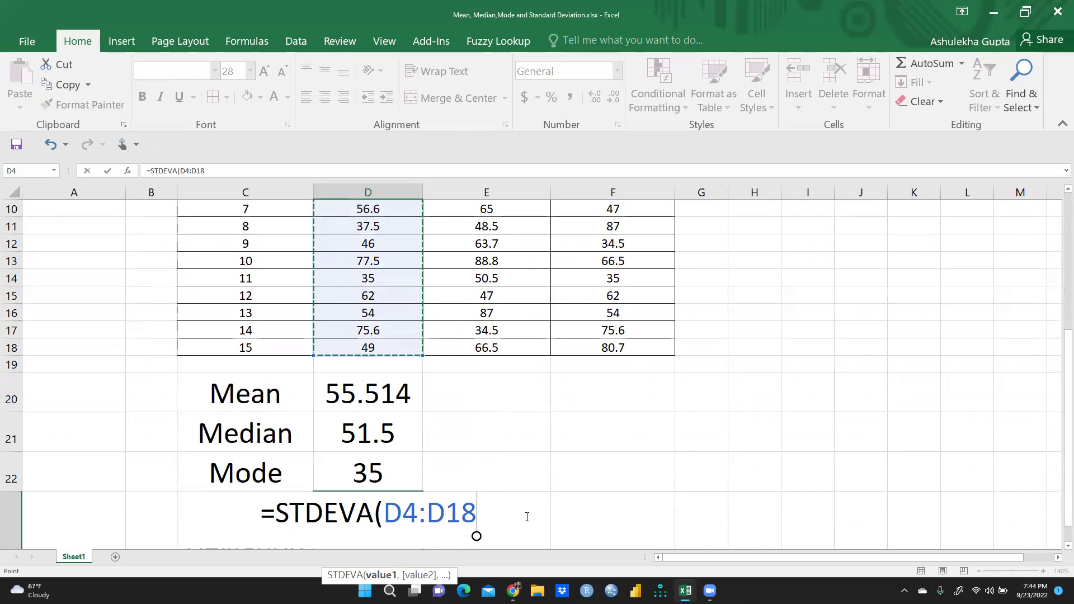
scroll(134, 303, "up", 3)
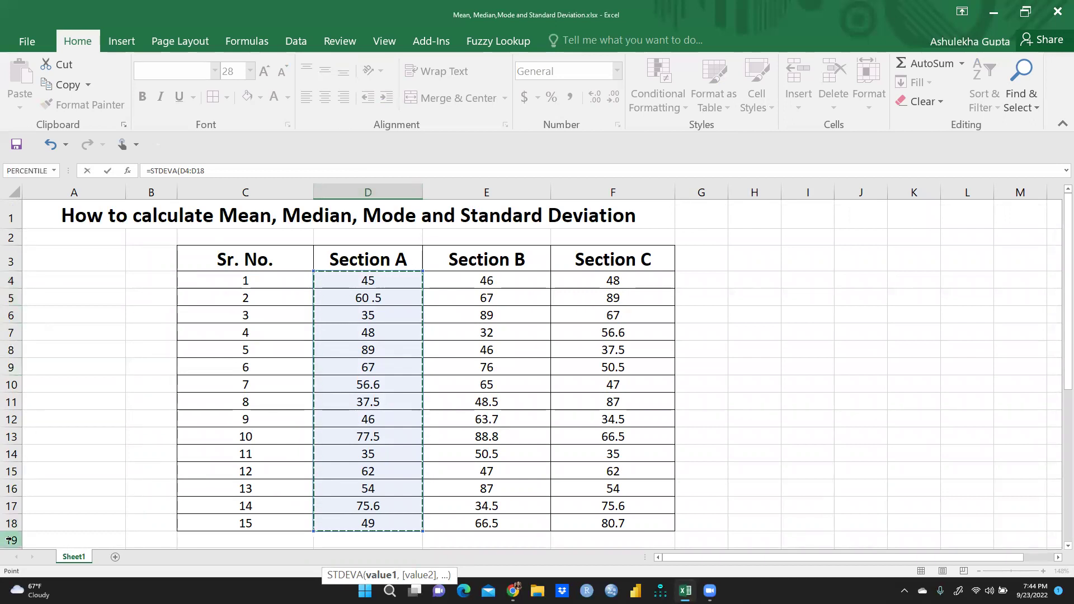
scroll(293, 383, "down", 3)
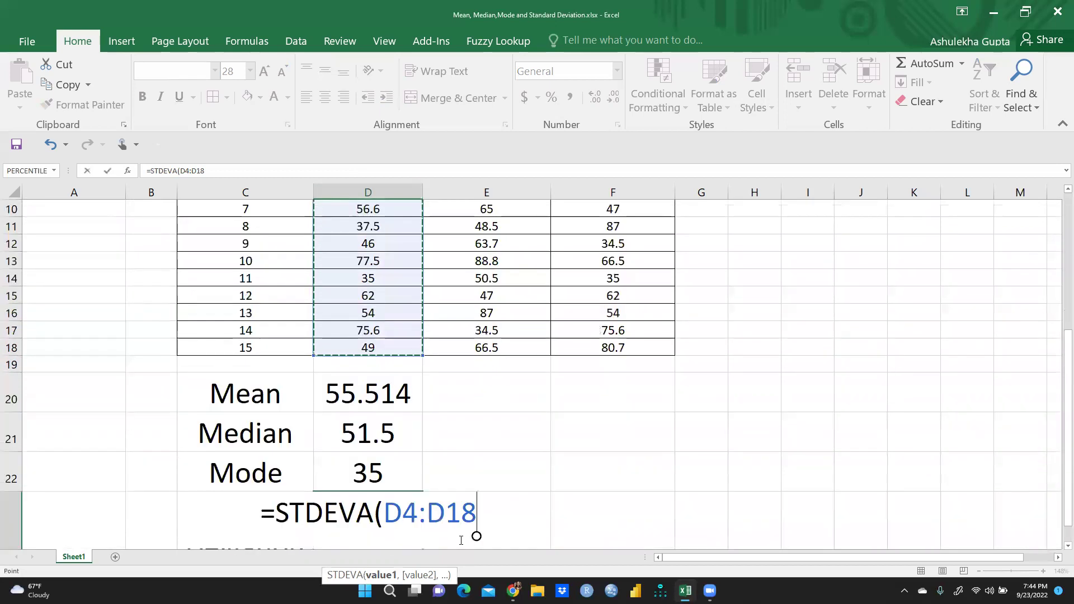
key("Return")
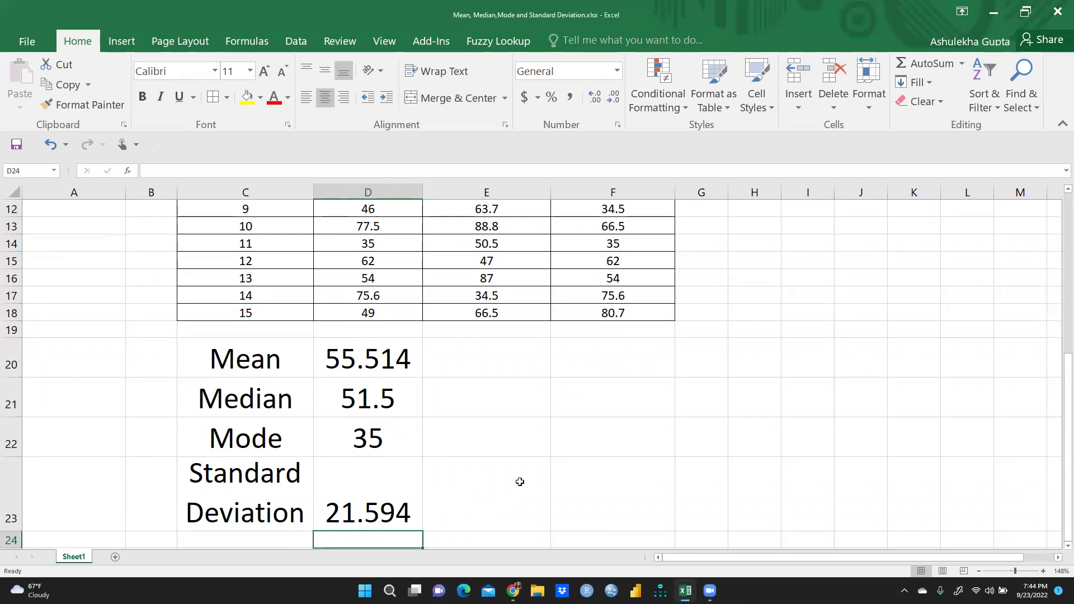
Step: Fill the AVERAGE formula from D20 to F20, showing 60.5 and 59.3933 for Sections B and C
scroll(513, 474, "up", 4)
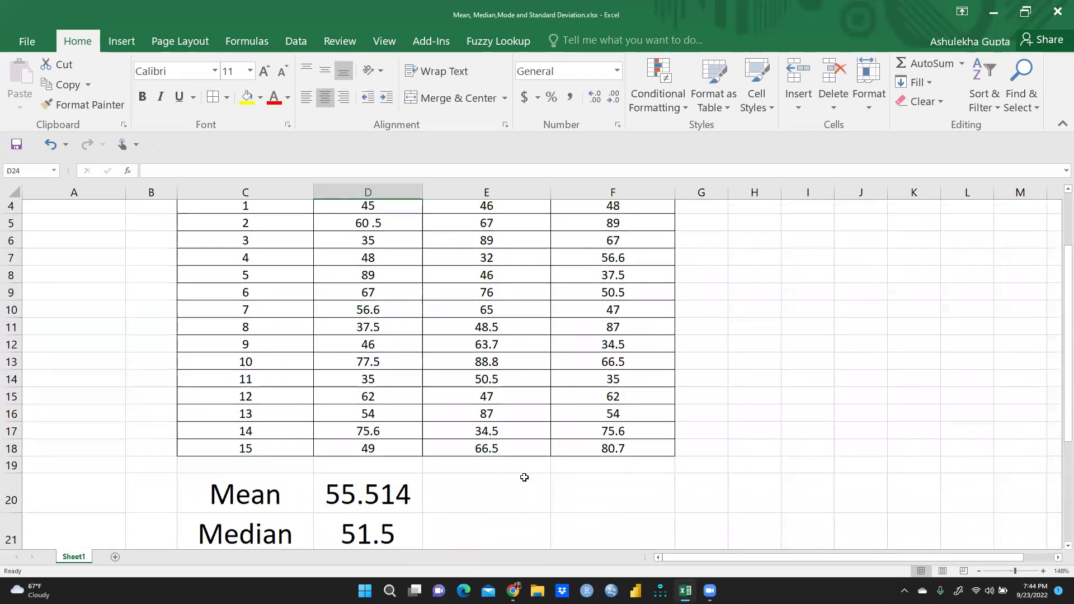
scroll(502, 479, "down", 2)
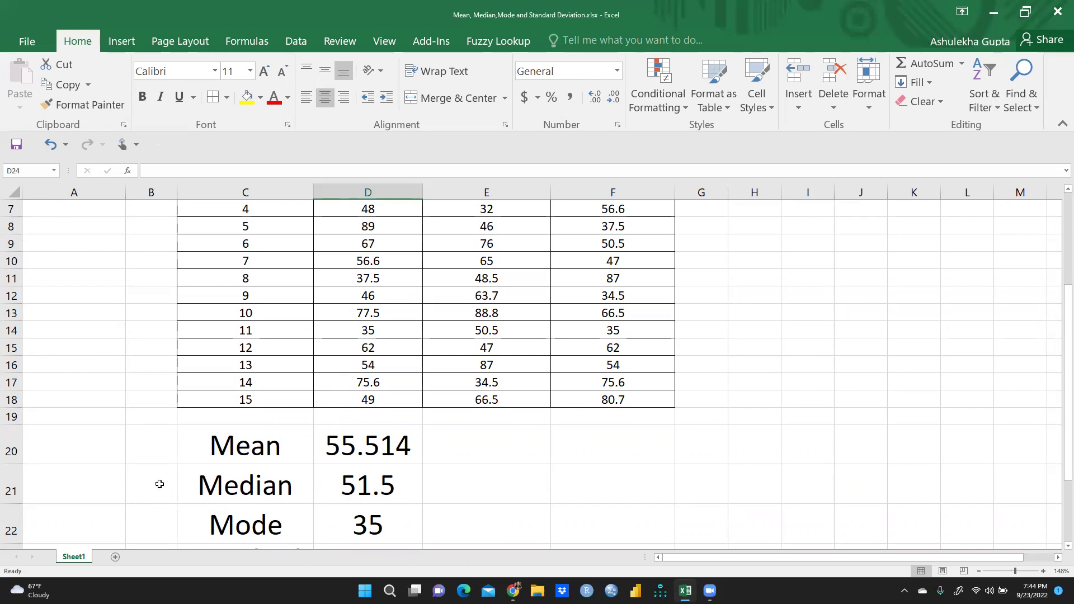
scroll(524, 421, "up", 1)
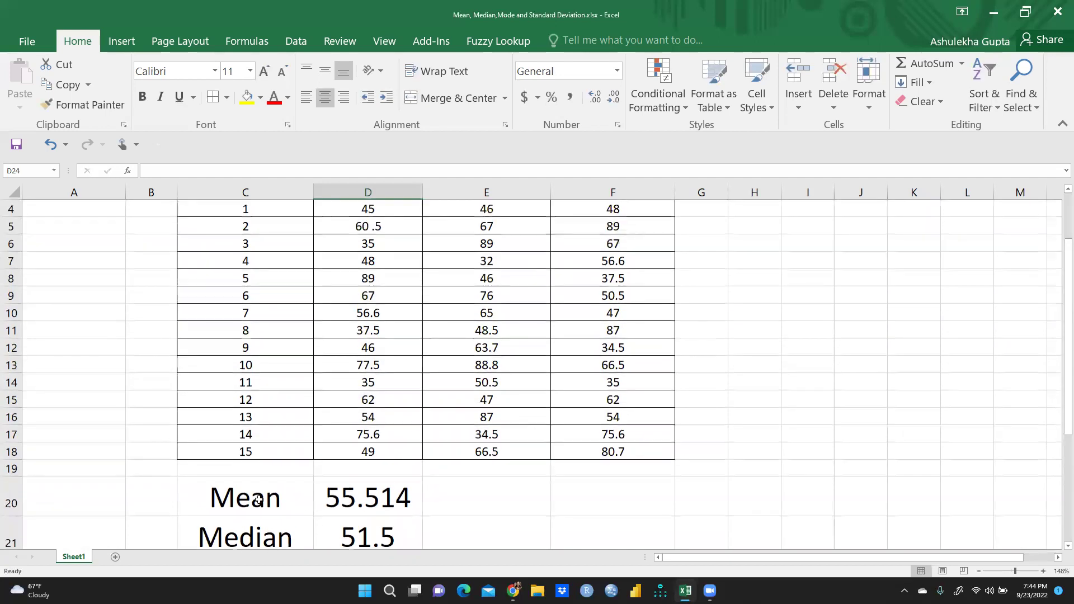
left_click(386, 496)
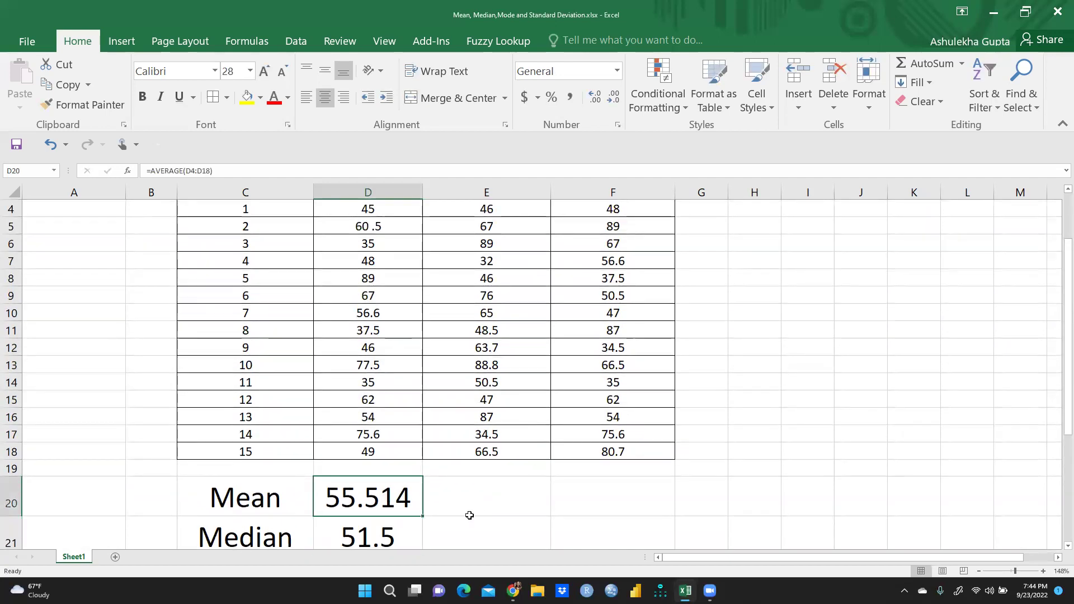
scroll(489, 501, "up", 1)
scroll(484, 499, "down", 1)
scroll(484, 500, "down", 1)
left_click_drag(445, 516, 641, 515)
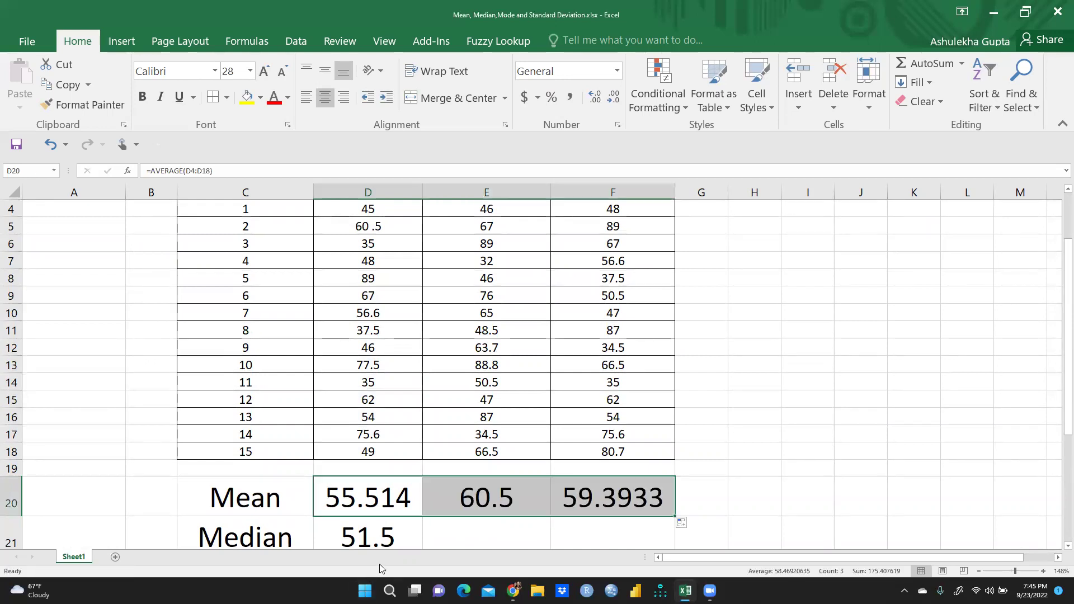
scroll(587, 498, "up", 3)
scroll(484, 503, "down", 3)
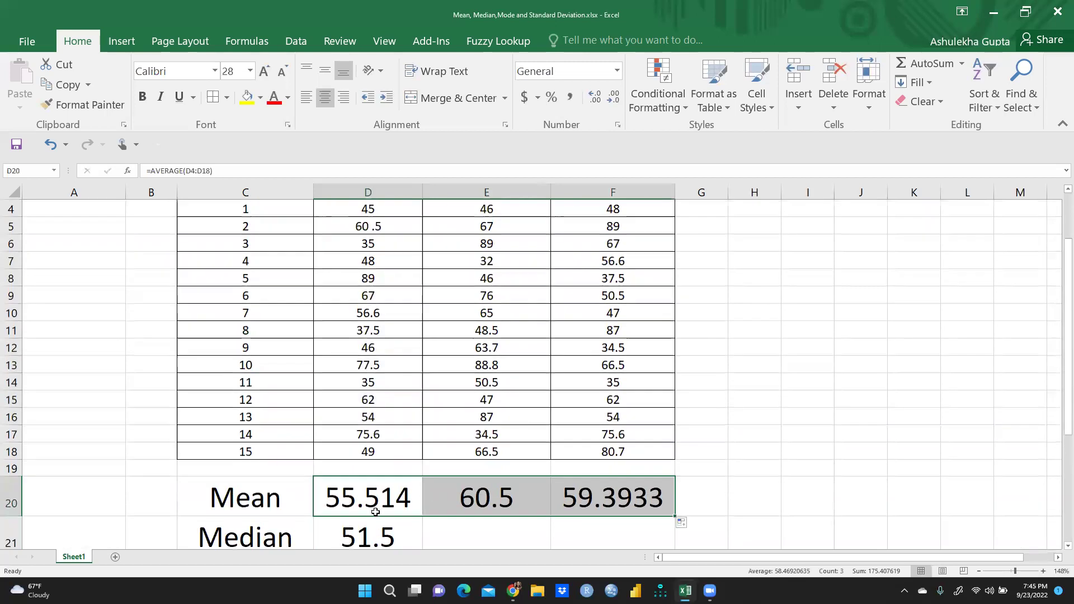
scroll(504, 269, "up", 1)
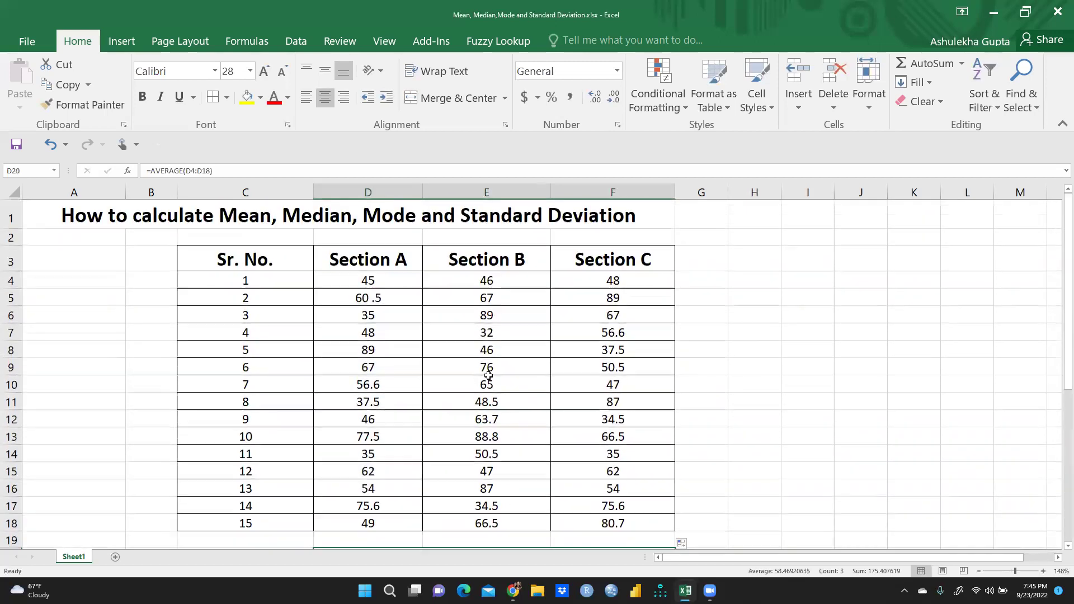
scroll(592, 447, "down", 1)
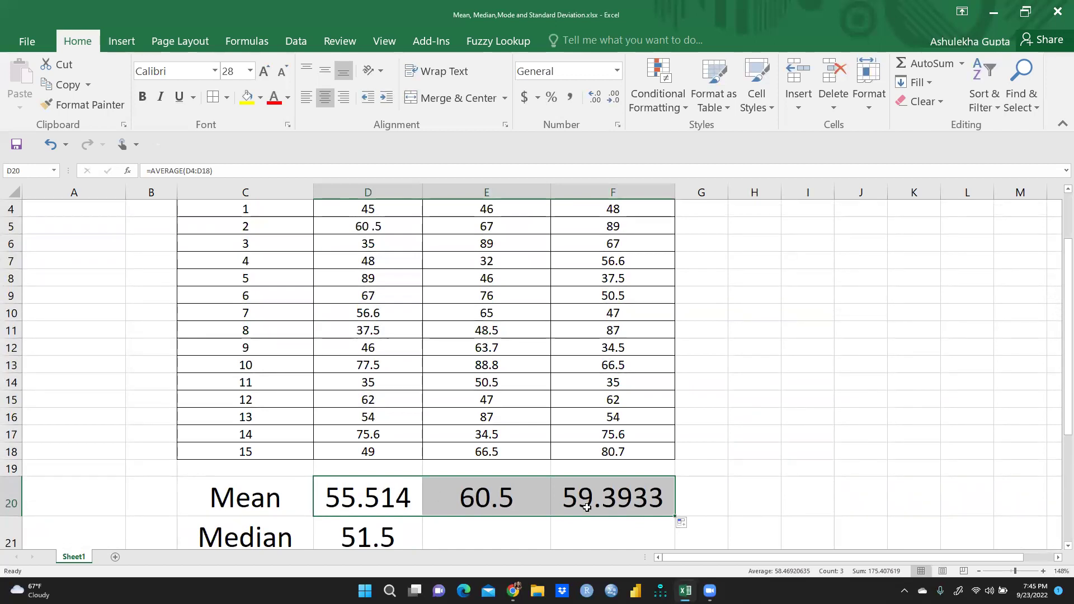
scroll(448, 505, "down", 1)
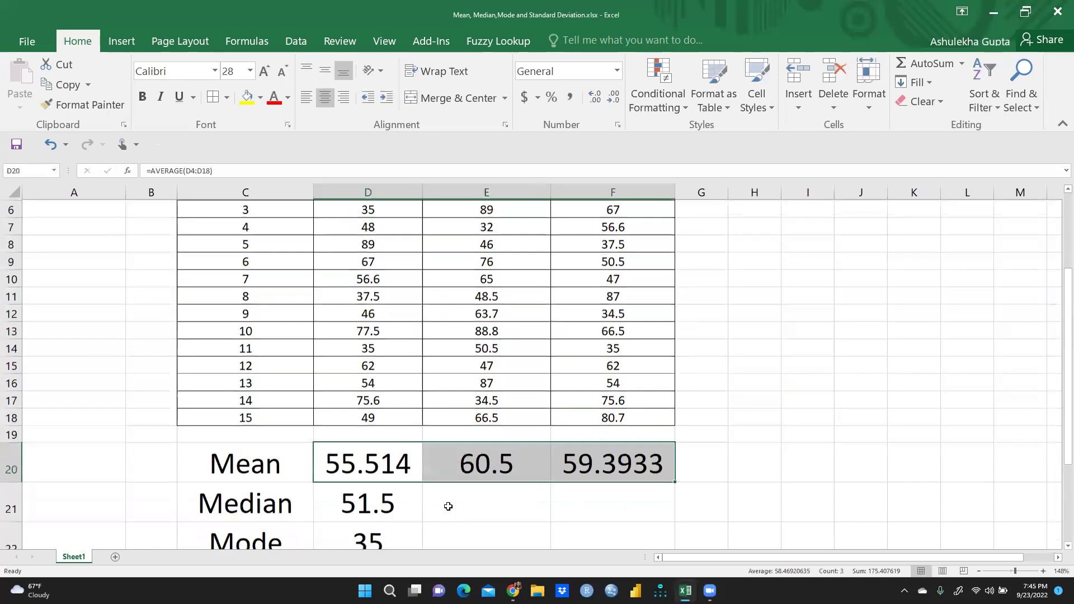
Step: Fill the MEDIAN formula from D21 to F21, showing 63.7 and 56.6 for Sections B and C
left_click(352, 489)
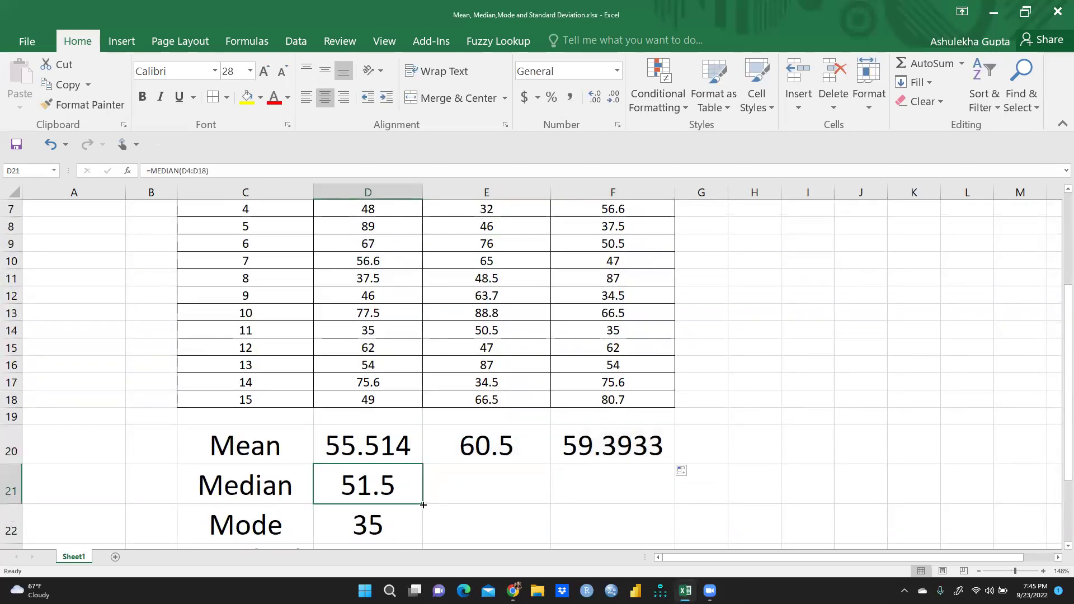
left_click_drag(422, 502, 641, 492)
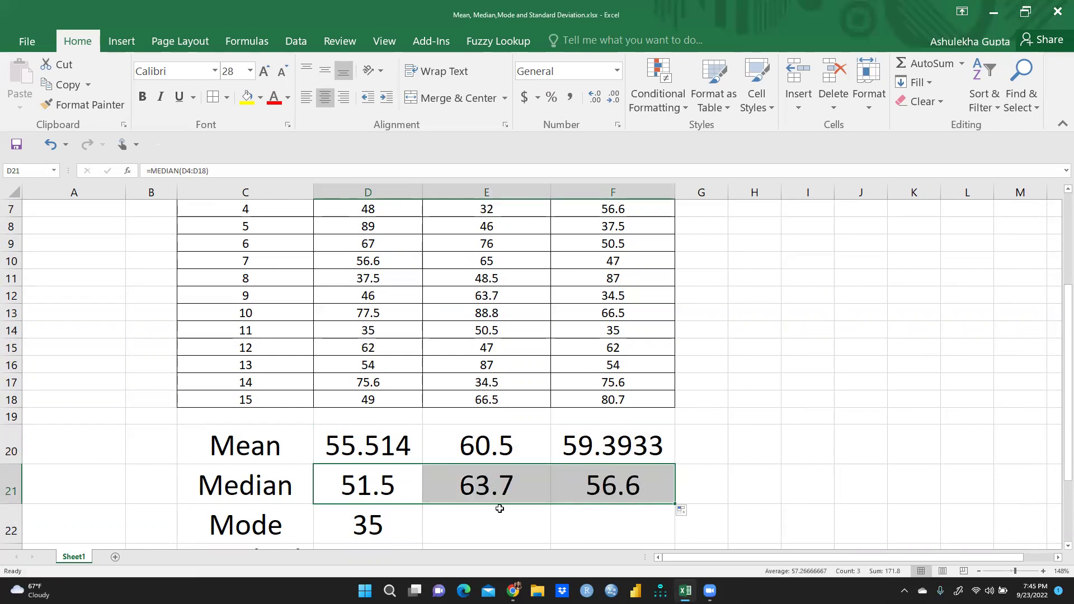
scroll(500, 508, "up", 2)
scroll(514, 358, "down", 2)
scroll(631, 487, "up", 2)
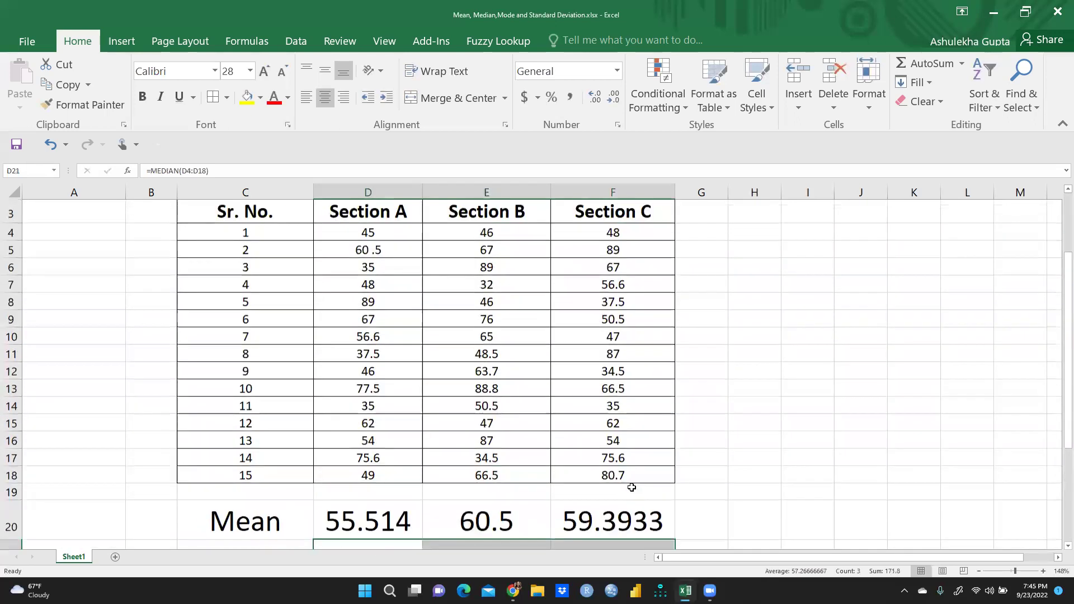
scroll(623, 269, "up", 2)
scroll(623, 472, "down", 2)
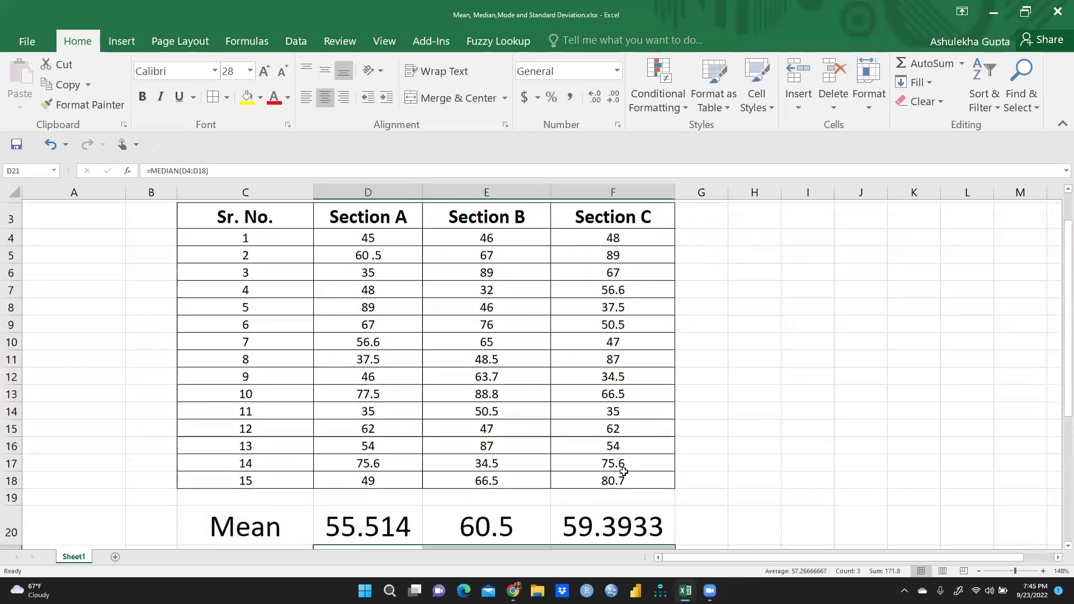
scroll(623, 472, "down", 2)
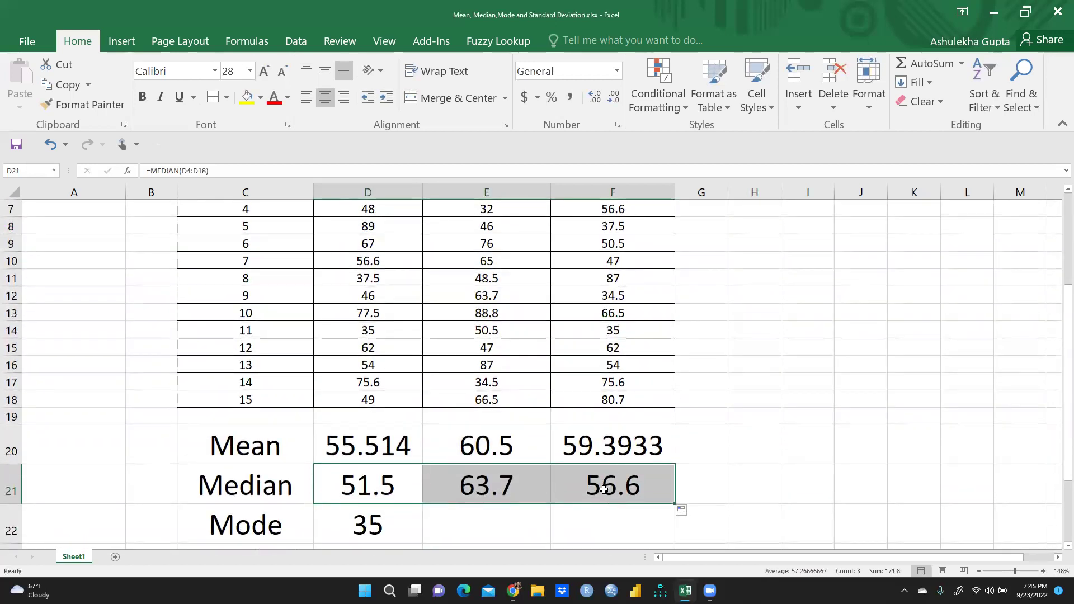
scroll(275, 515, "down", 1)
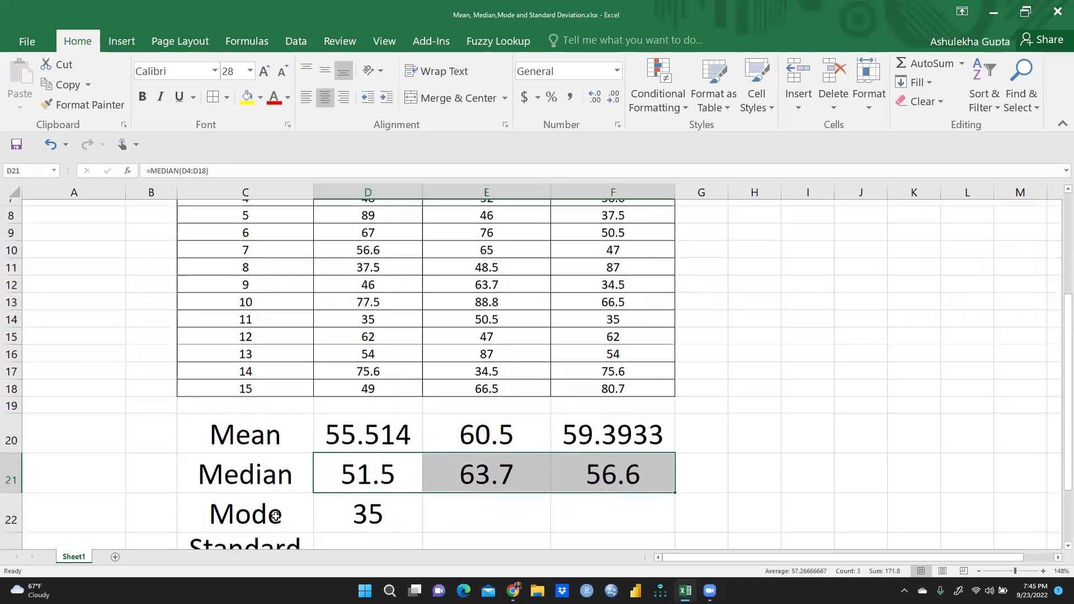
scroll(275, 516, "down", 2)
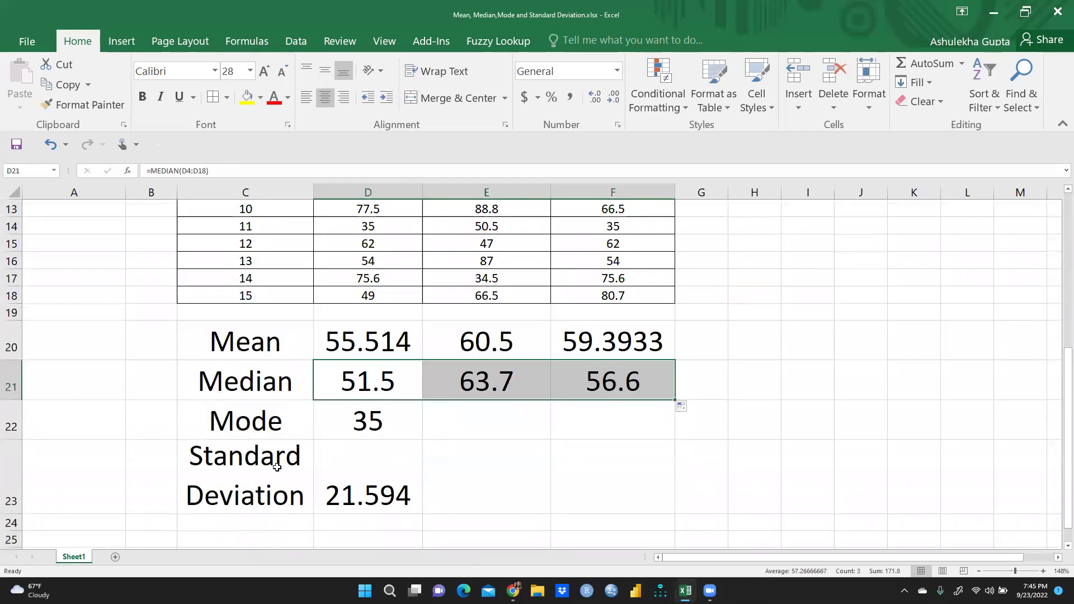
Step: Fill the MODE formula from D22 to F22 (46 and #N/A), then inspect F22's formula
left_click(364, 425)
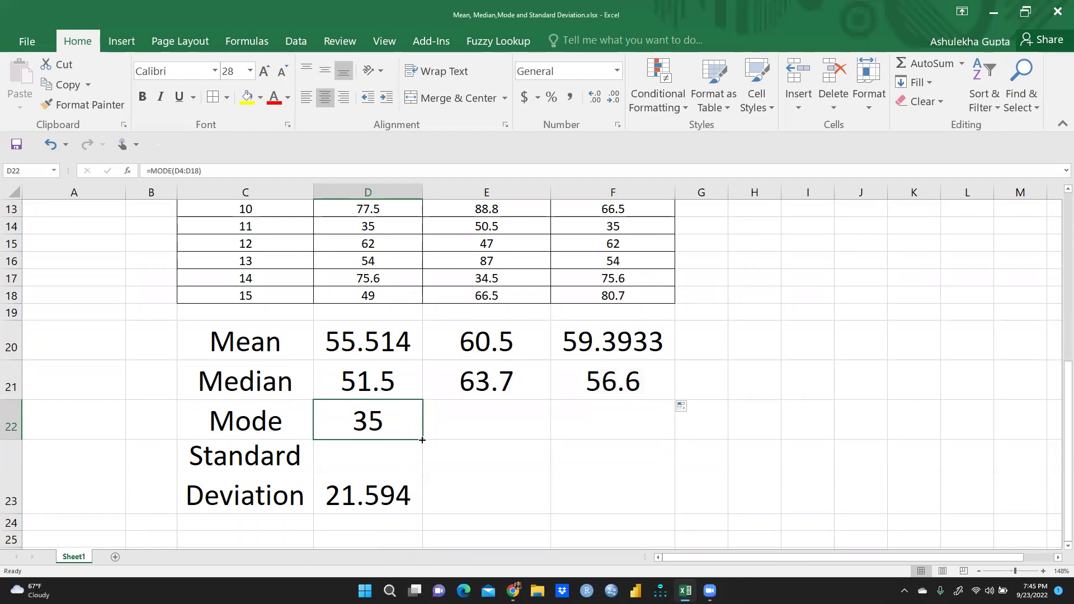
left_click_drag(422, 439, 650, 422)
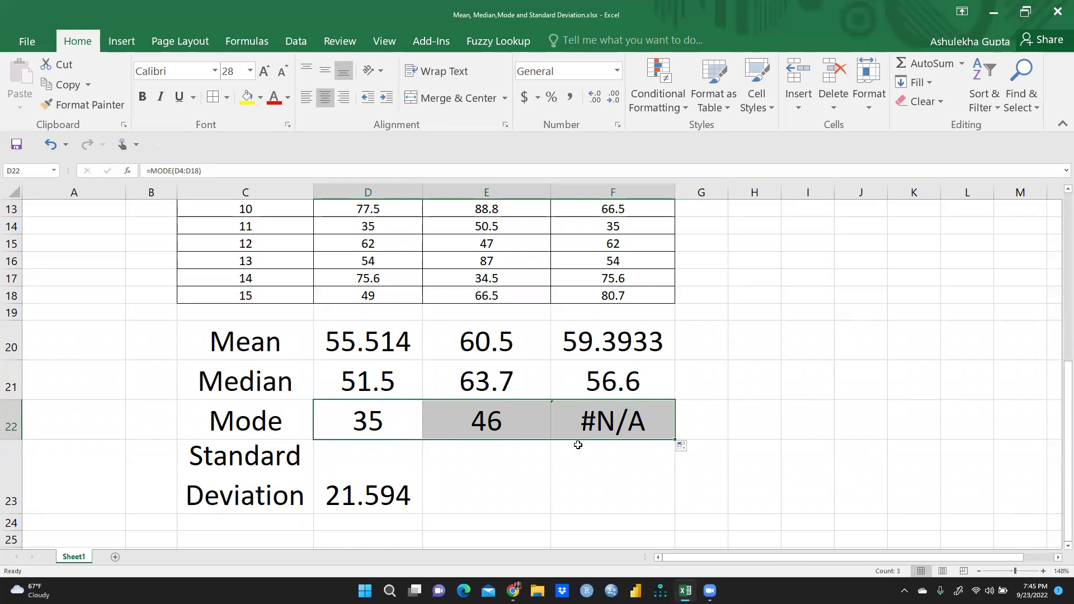
scroll(656, 418, "up", 4)
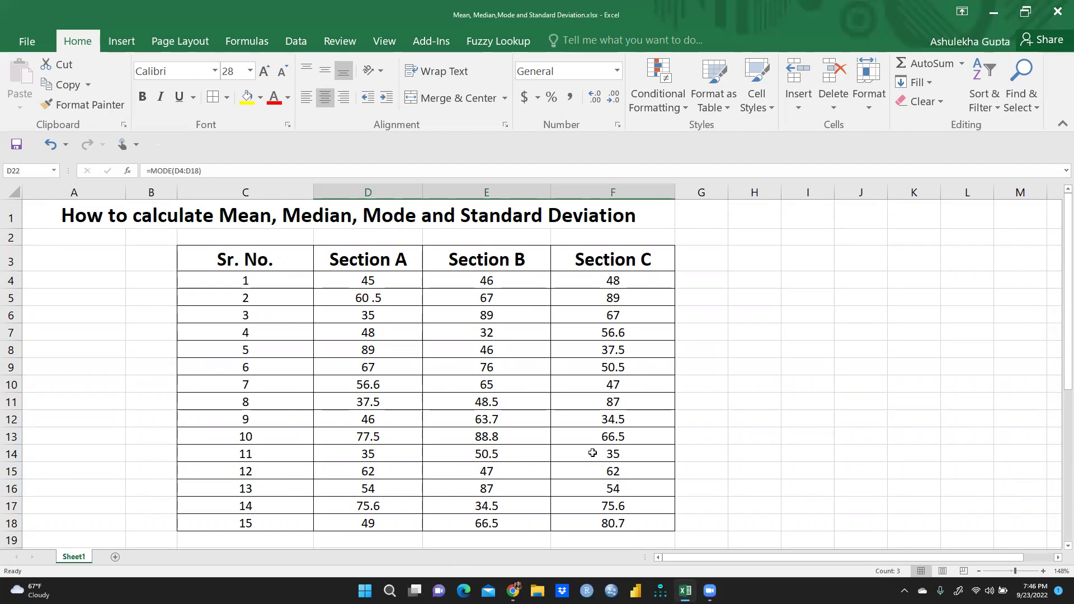
scroll(605, 481, "down", 3)
left_click(605, 477)
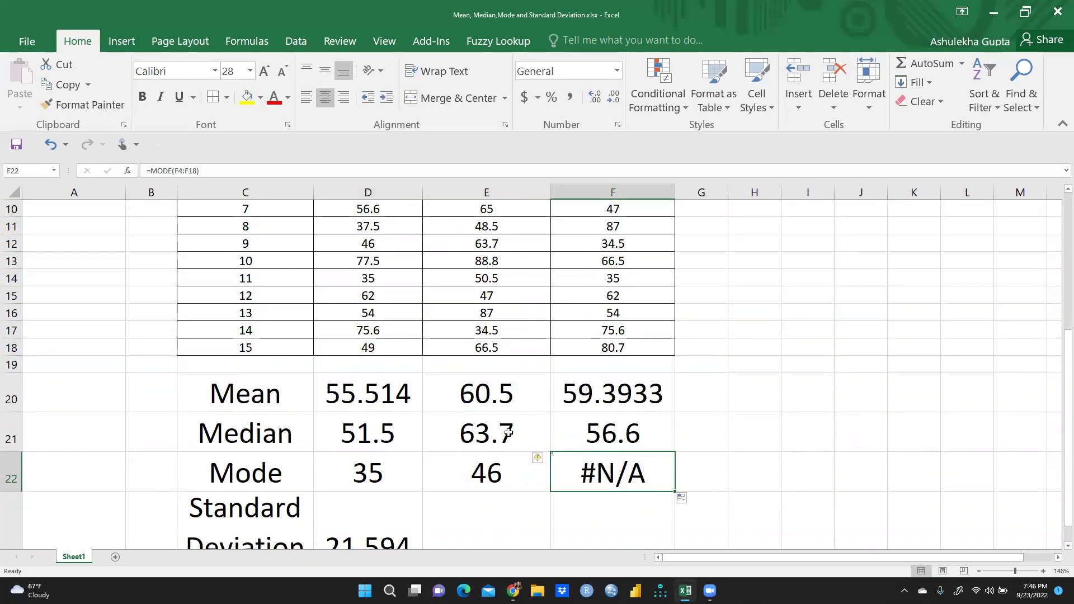
scroll(508, 432, "down", 1)
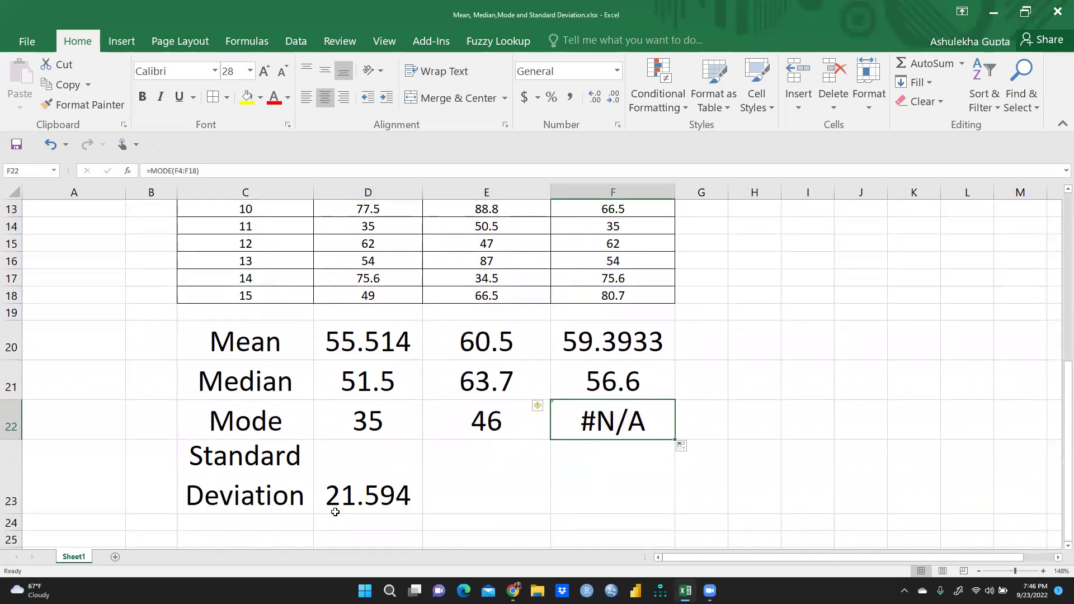
Step: Fill the STDEVA formula from D23 to F23, showing 18.8971 and 18.0553 for Sections B and C
left_click(357, 500)
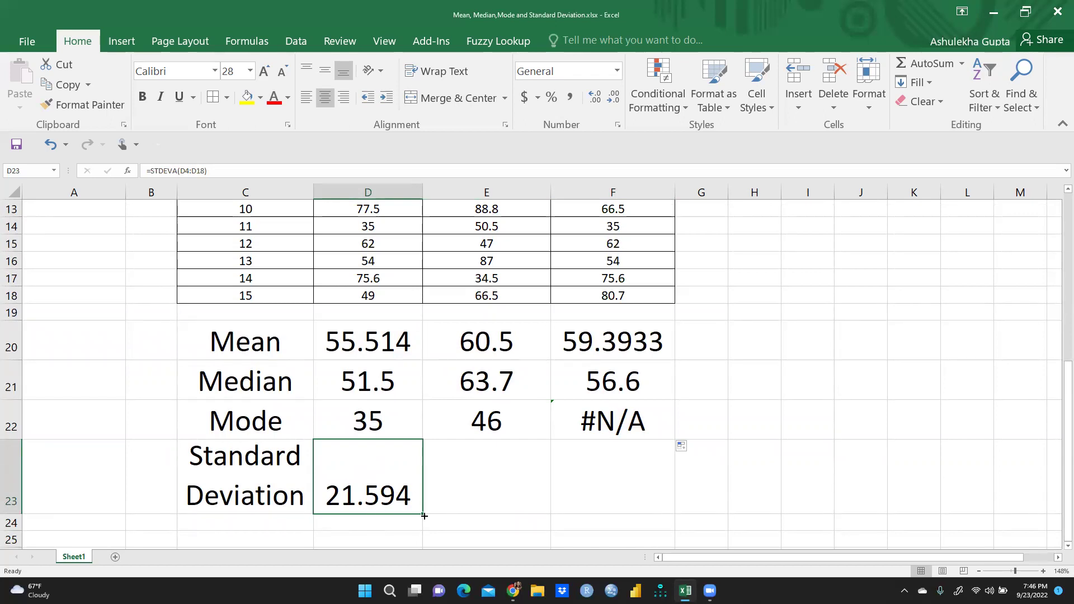
left_click_drag(421, 514, 626, 508)
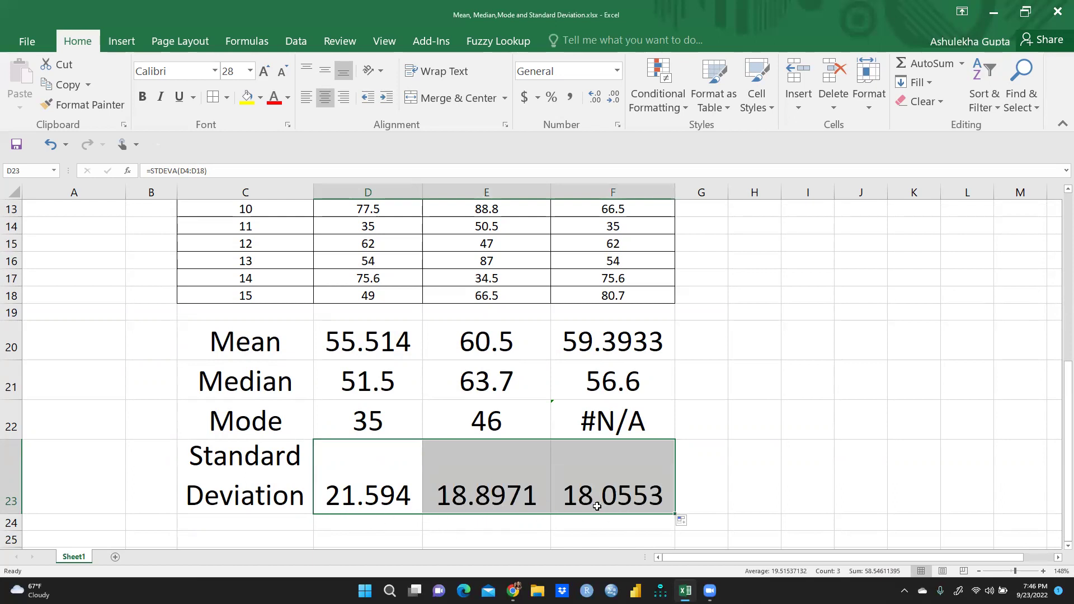
scroll(521, 496, "up", 4)
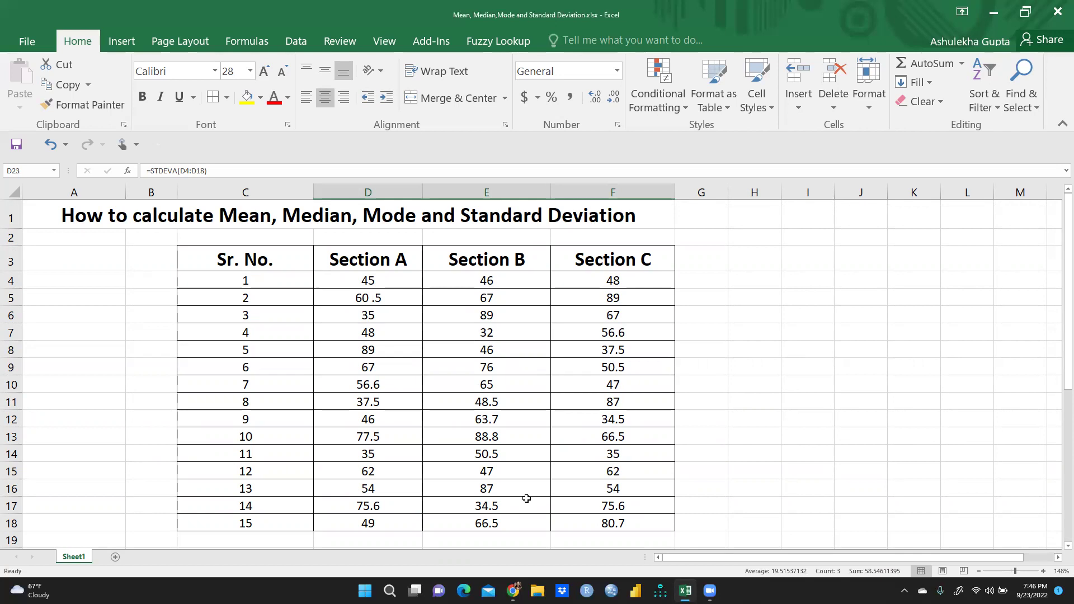
scroll(408, 460, "down", 3)
scroll(520, 459, "down", 1)
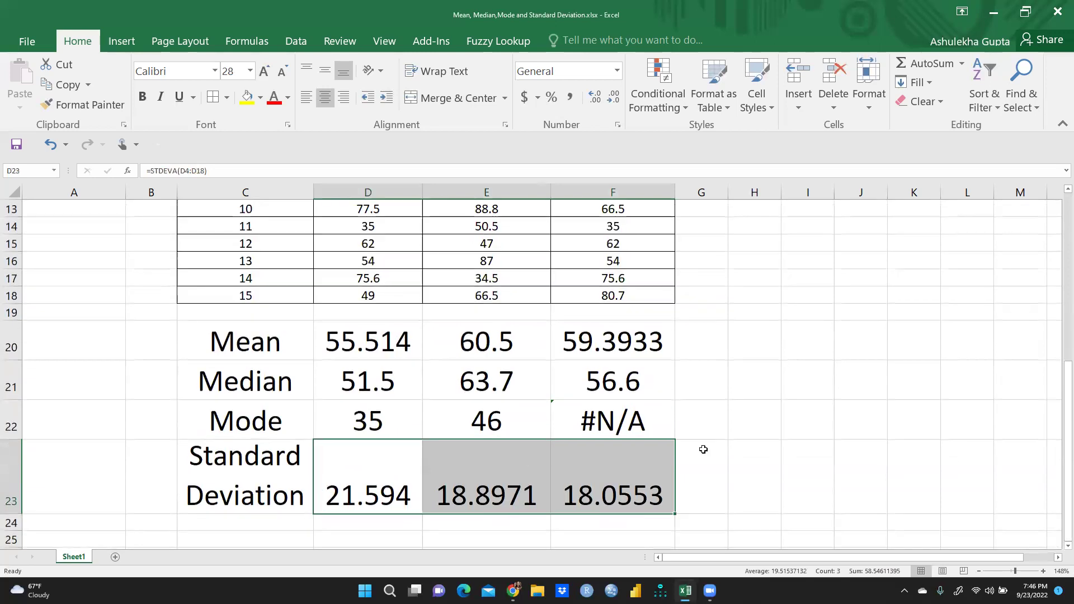